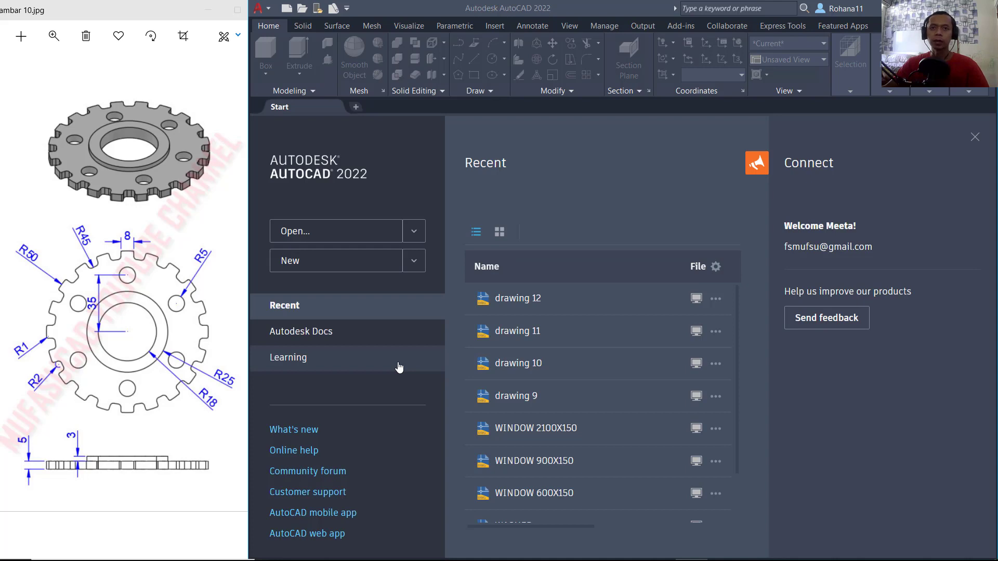
Create a new blank drawing from the acadiso.dwt template
left_click(414, 260)
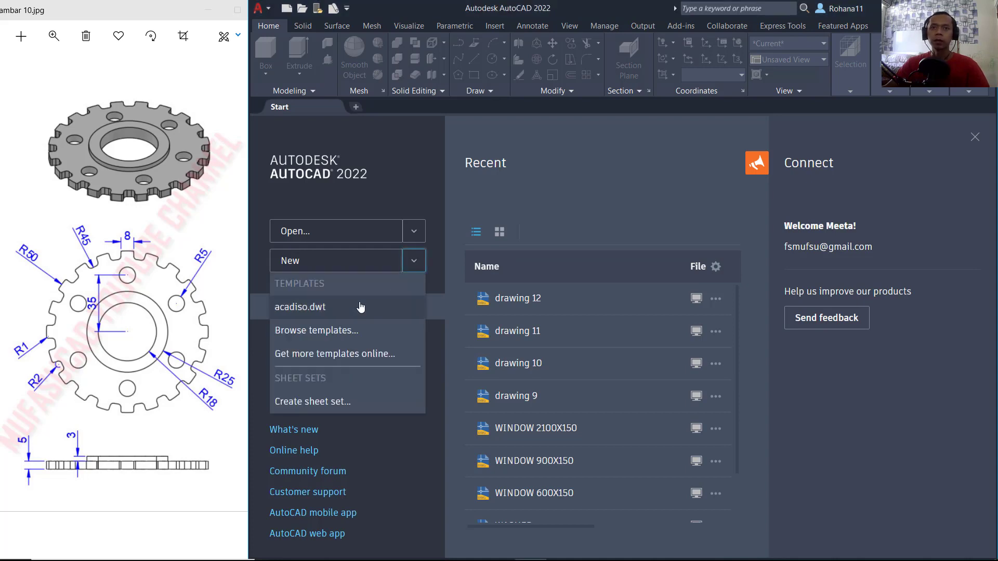
left_click(298, 308)
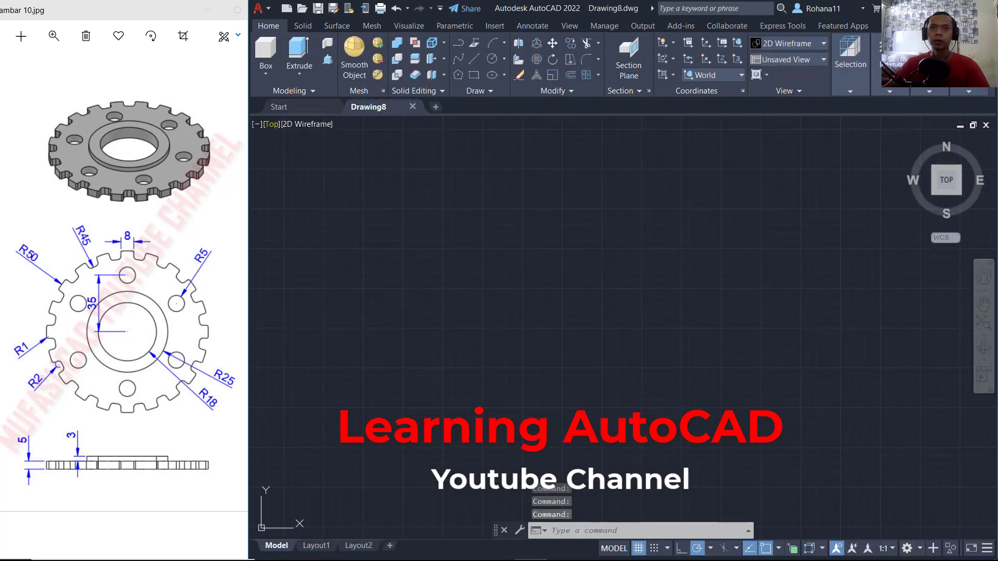
Draw concentric circles of radius 50 and 45 from one centre point
type("c")
key("Return")
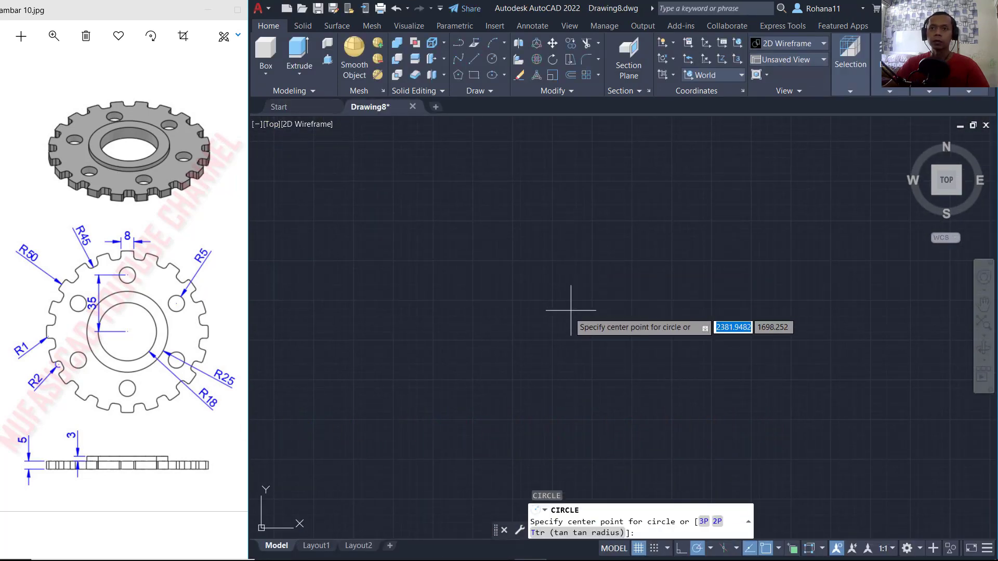
left_click(537, 329)
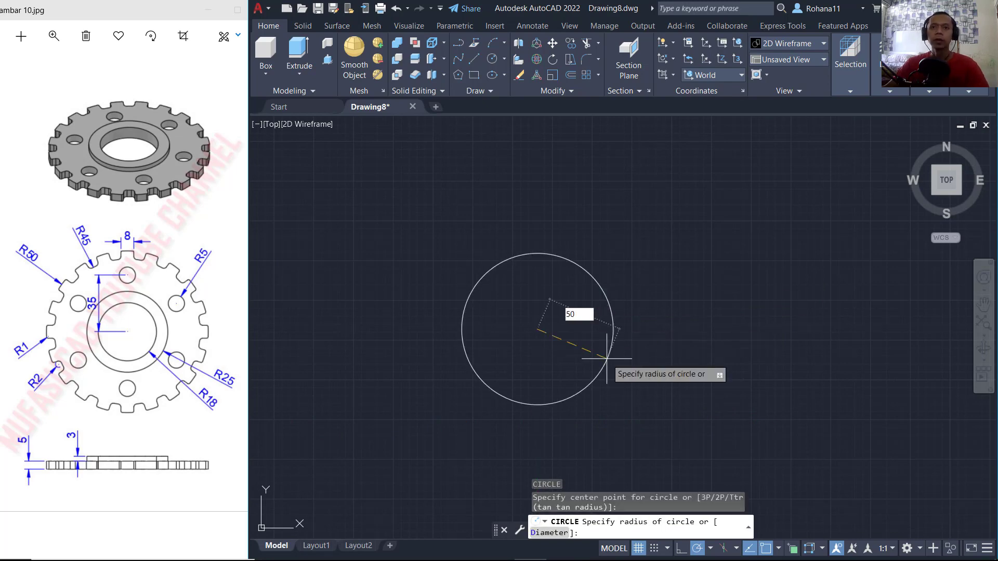
key("Return")
scroll(535, 332, "up", 5)
key("Return")
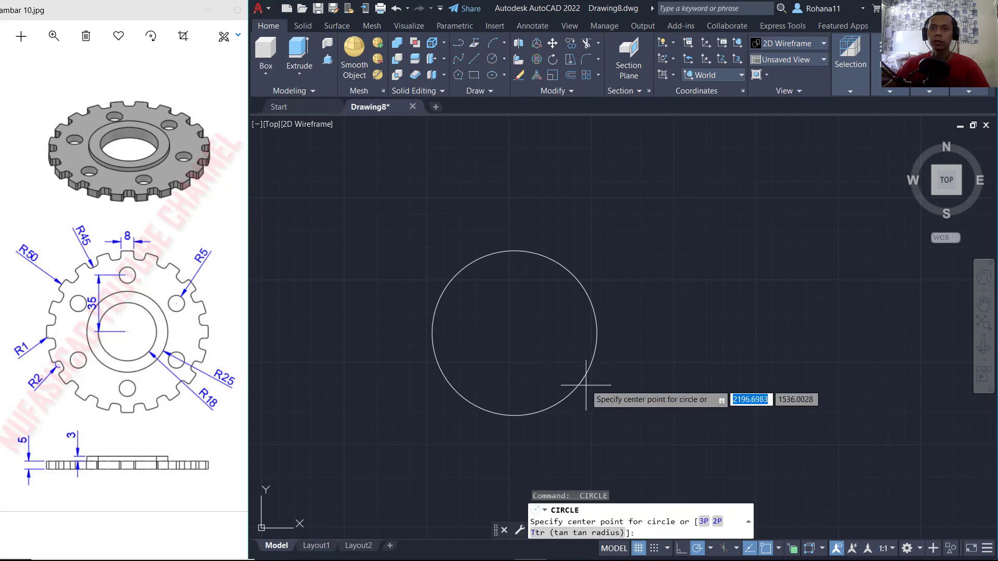
left_click(515, 334)
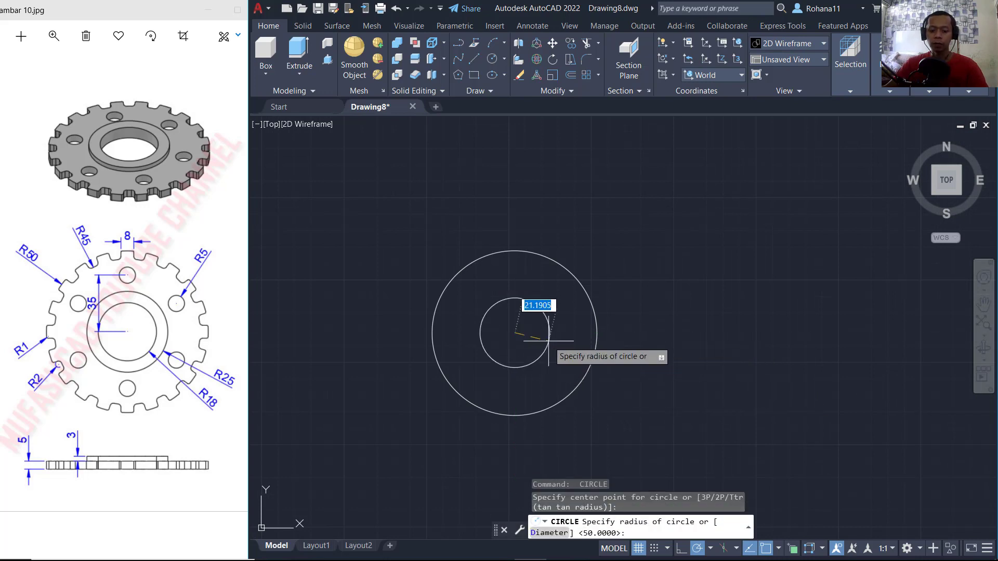
type("45")
key("Return")
Add circles of radius 25 and 18 on the same shared centre
middle_click_drag(546, 352, 596, 325)
key("Return")
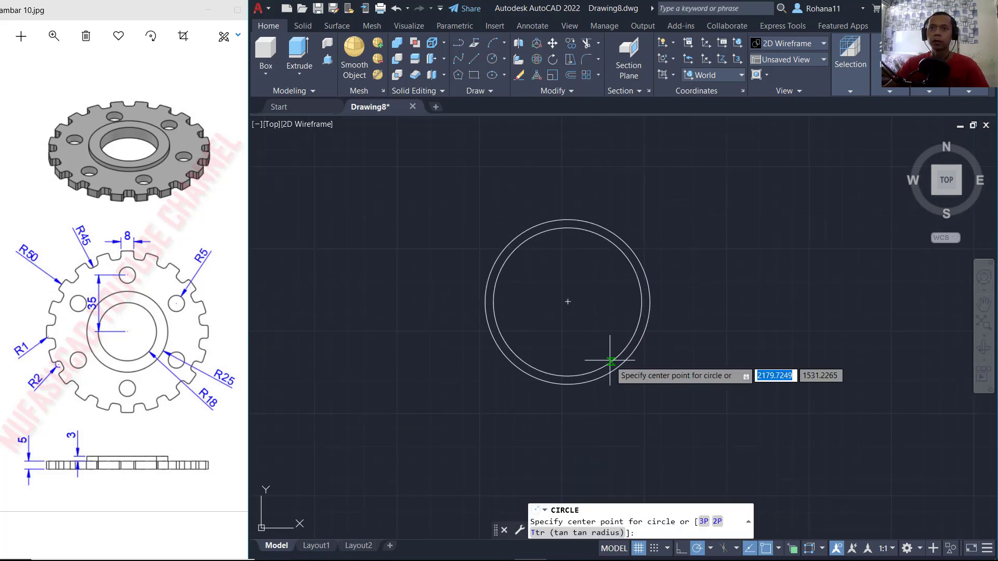
left_click(567, 301)
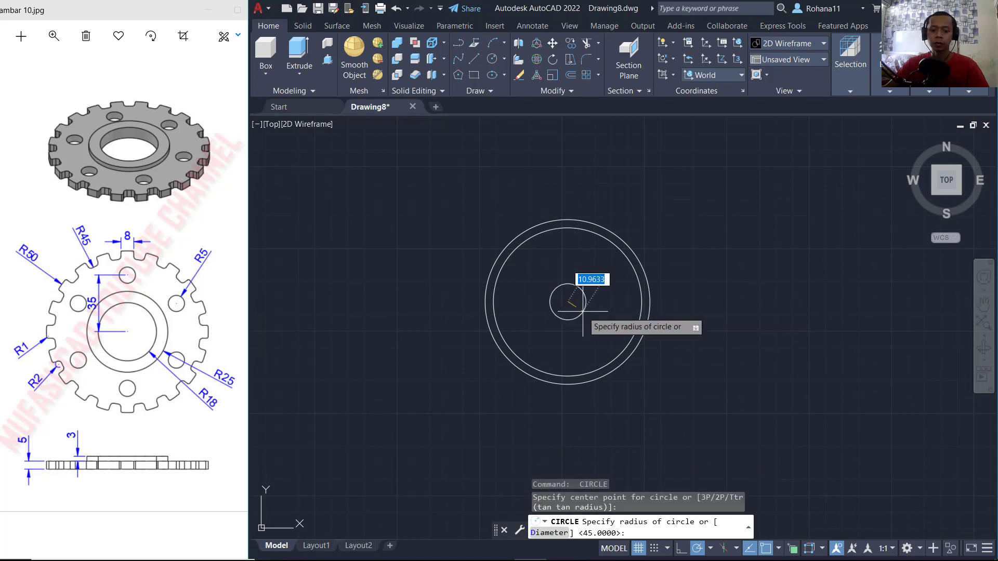
type("25")
key("Return")
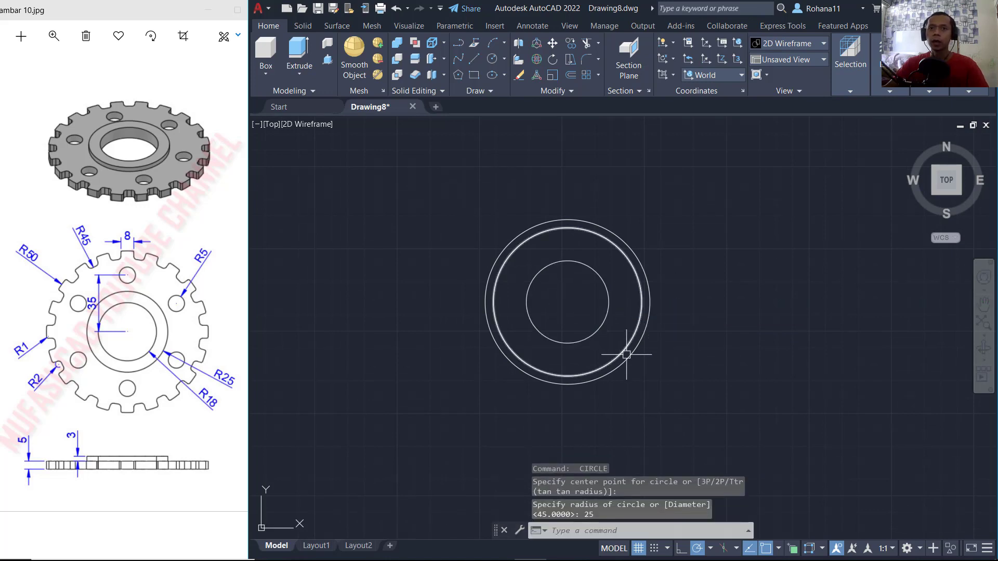
key("Return")
left_click(568, 301)
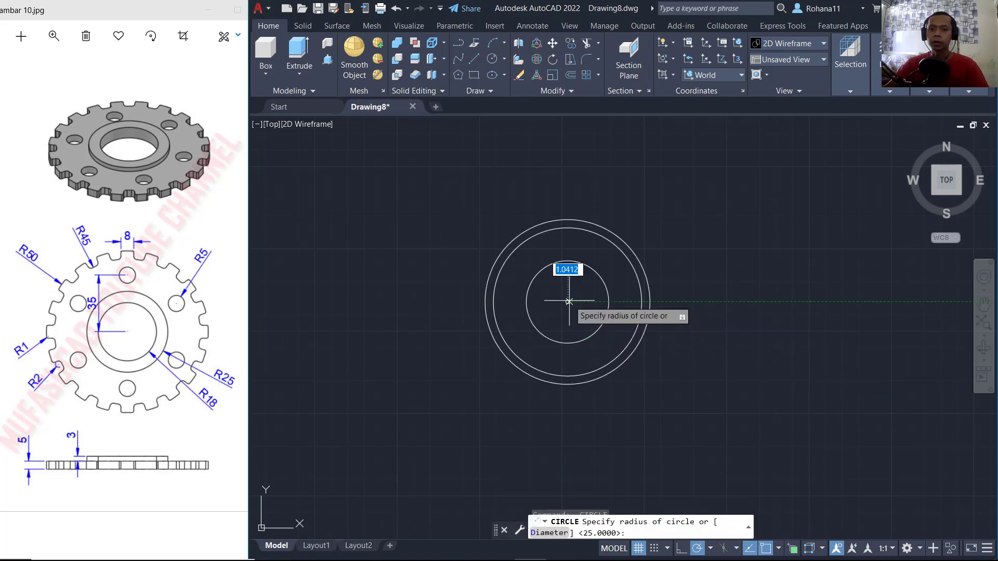
type("18")
key("Return")
scroll(572, 275, "up", 3)
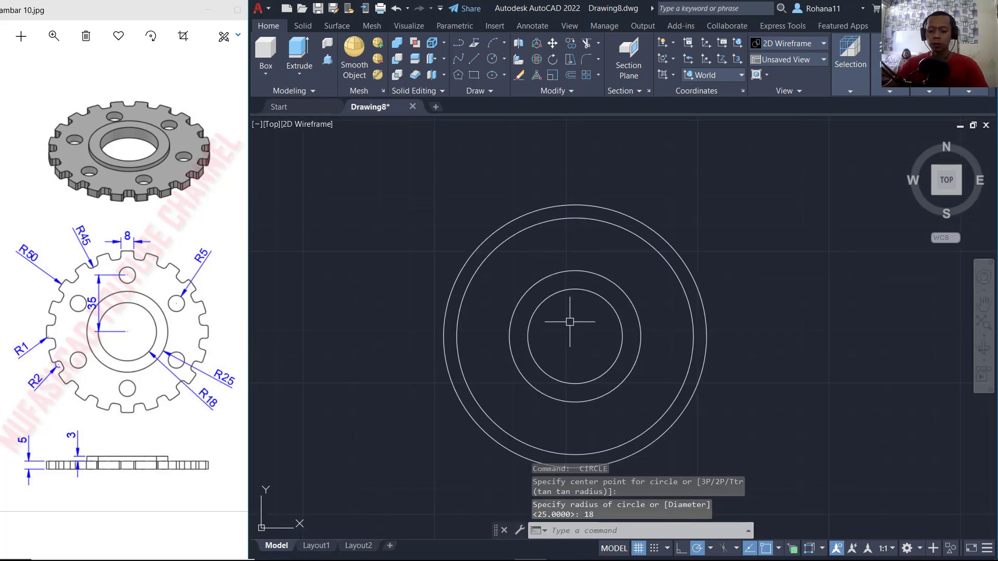
type("l")
key("Return")
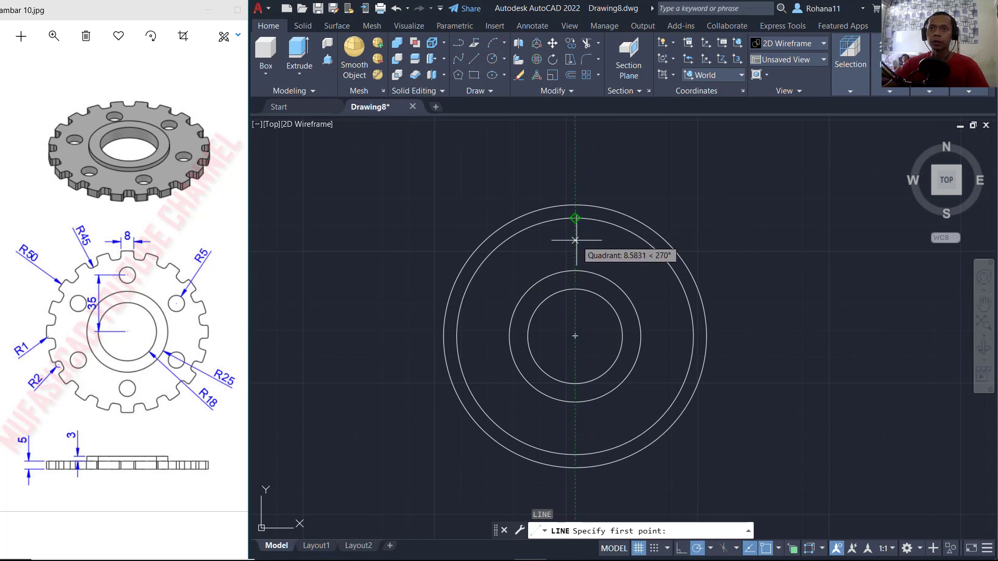
Draw a vertical line up from the circles' top and move it 4 units right
left_click(575, 240)
left_click(574, 174)
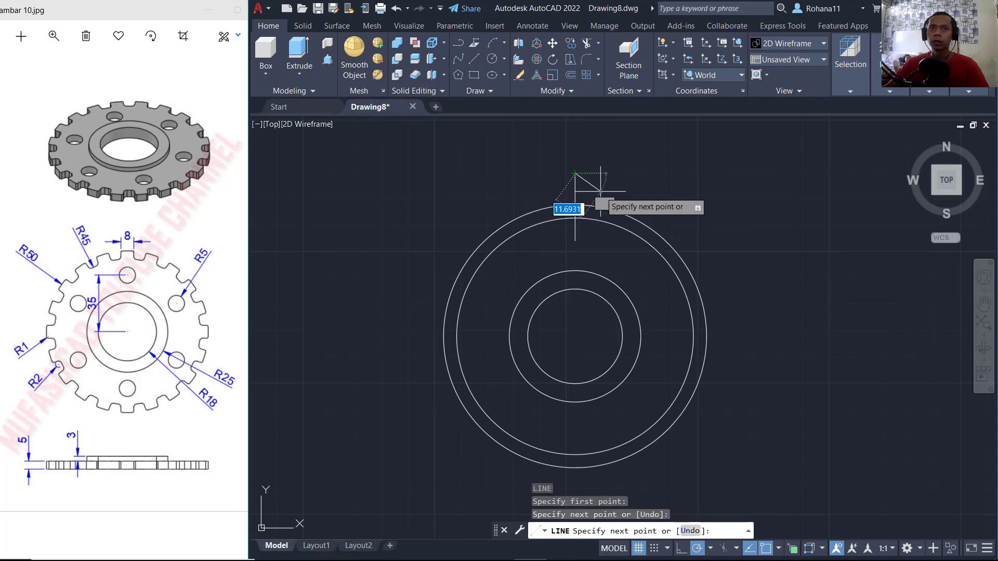
key("Return")
type("m")
key("Return")
left_click(601, 147)
left_click(573, 182)
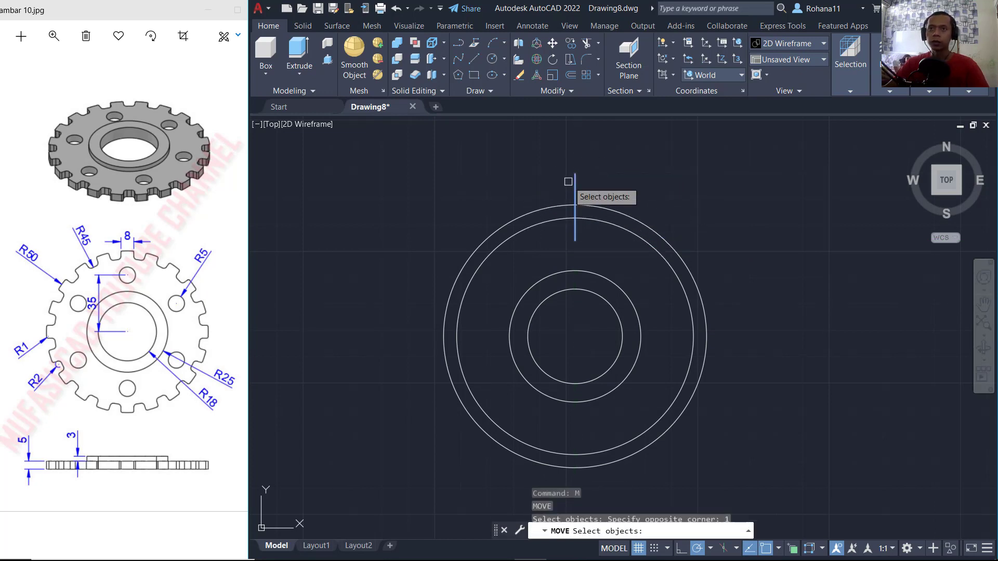
key("Return")
left_click(623, 179)
type("4")
key("Return")
Mirror the line about the vertical centre axis, keeping the original
type("mi")
key("Return")
left_click(622, 149)
left_click(565, 181)
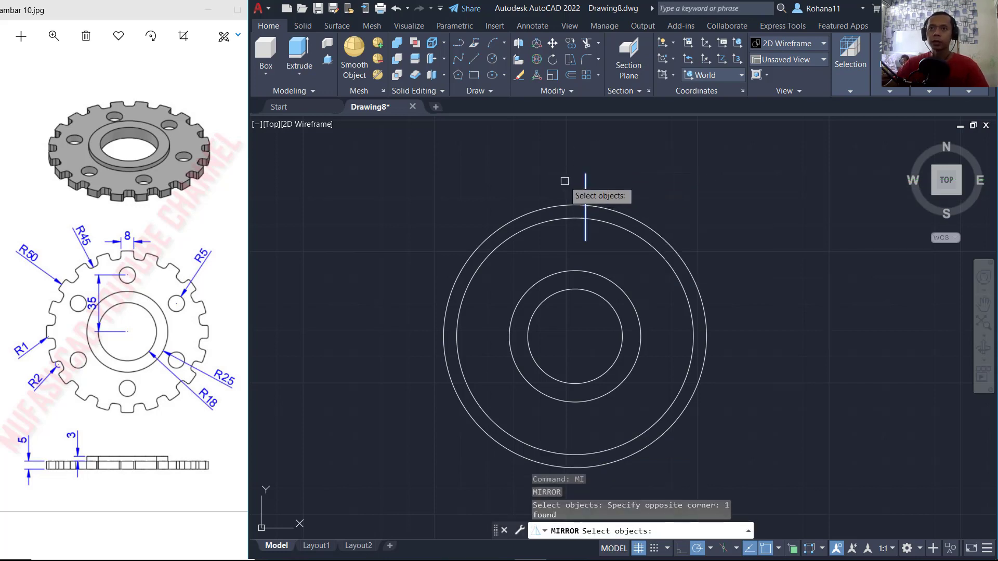
key("Return")
left_click(575, 205)
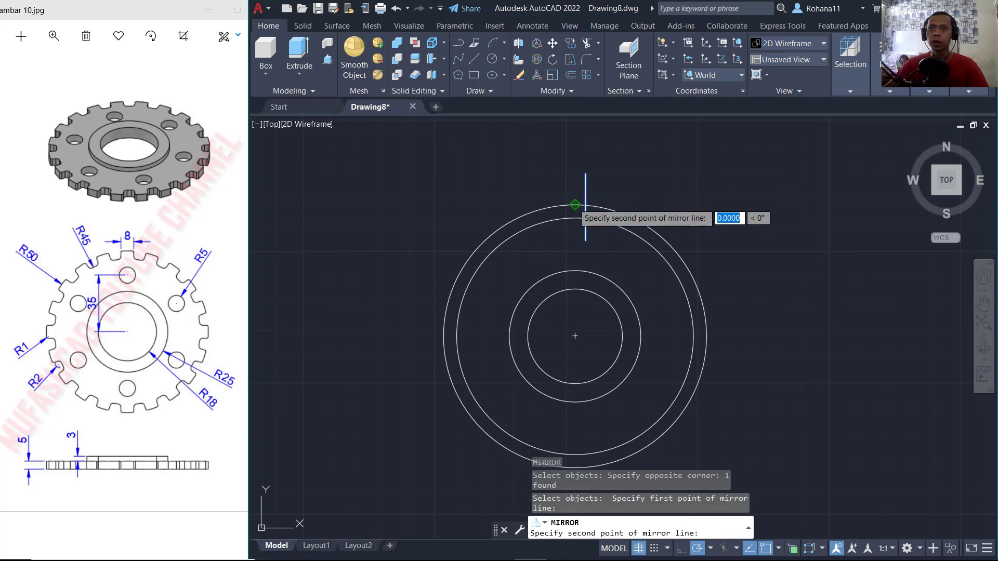
left_click(575, 163)
key("Return")
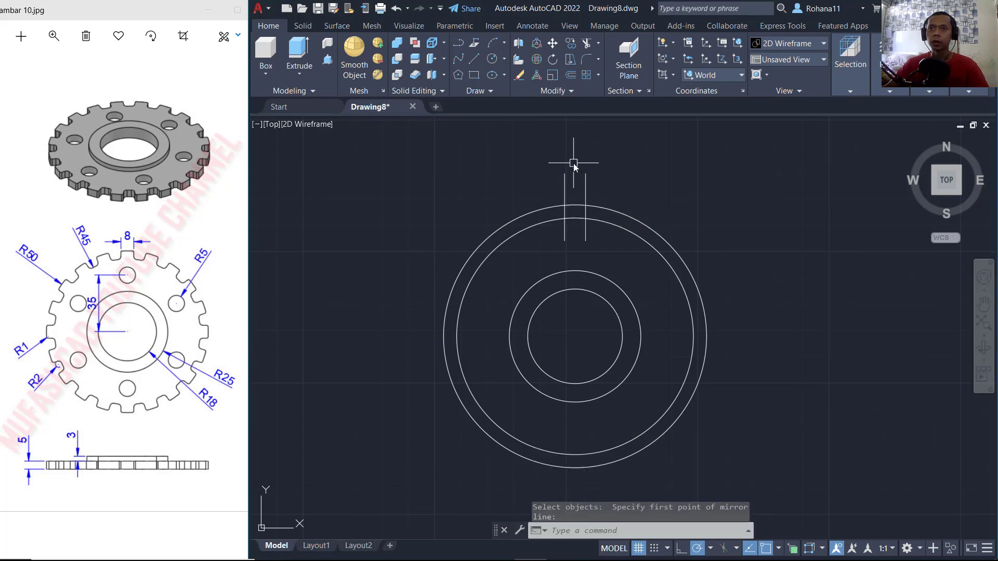
Trim the tops of both vertical lines at the outer circle
scroll(598, 191, "up", 2)
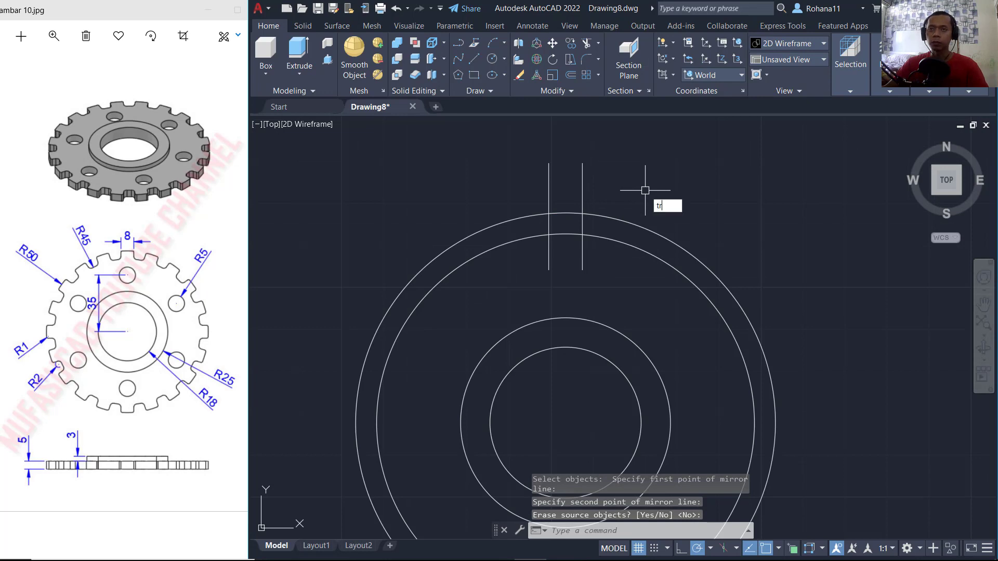
key("Return")
left_click(645, 152)
left_click(528, 178)
key("Return")
left_click(593, 256)
Trim the lower line ends and circle arcs into a single tooth profile
left_click(529, 242)
key("Return")
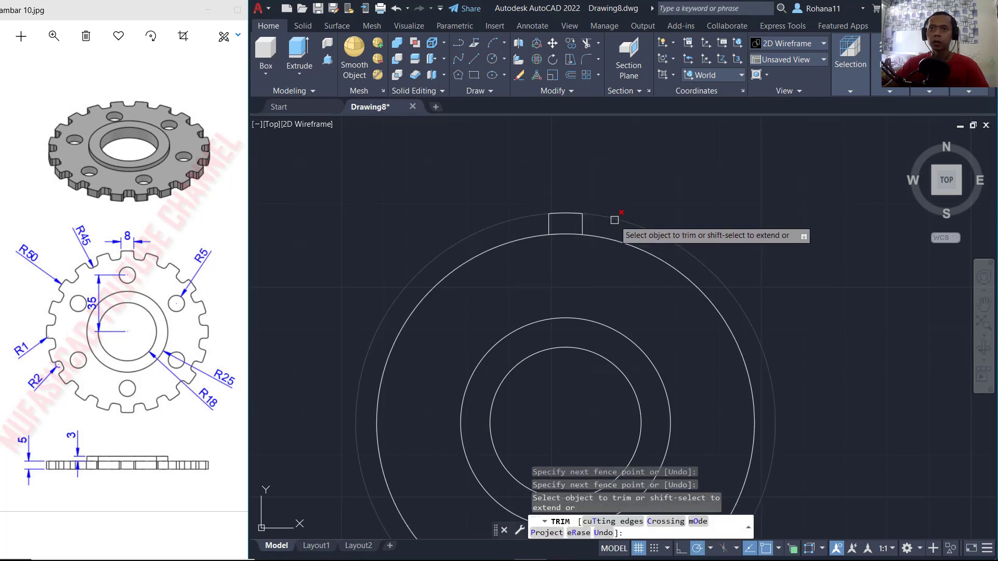
left_click(614, 220)
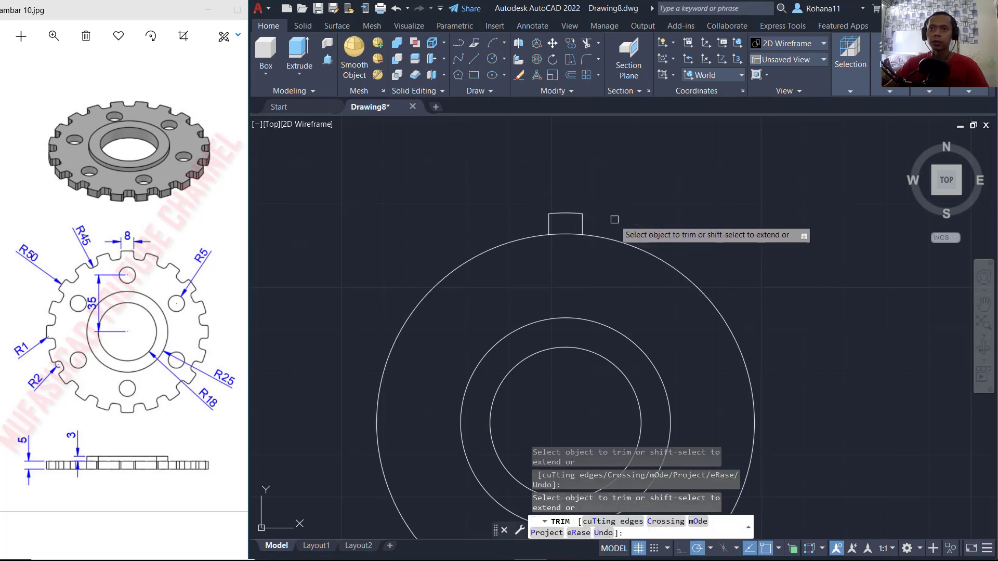
left_click(568, 234)
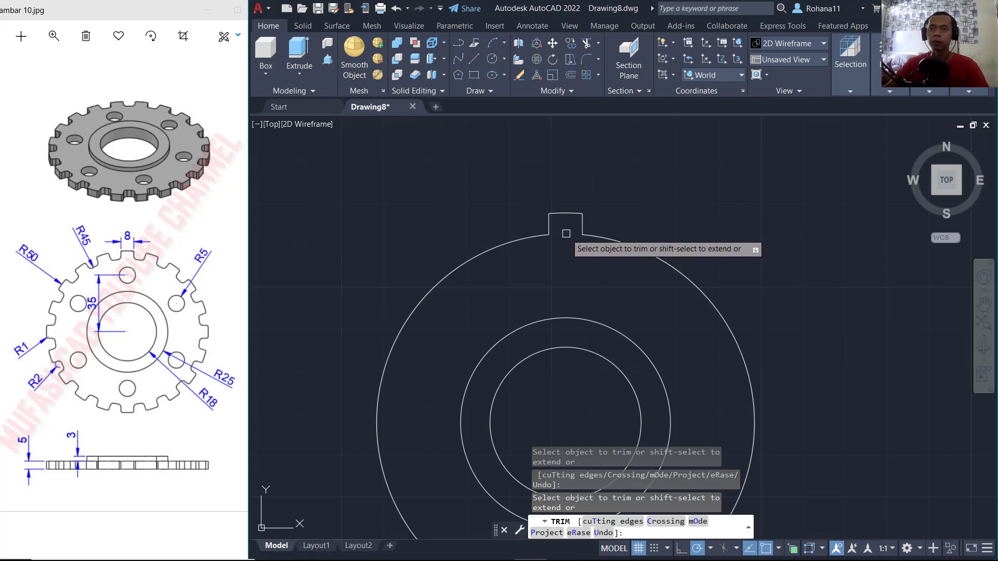
key("Return")
scroll(558, 261, "up", 4)
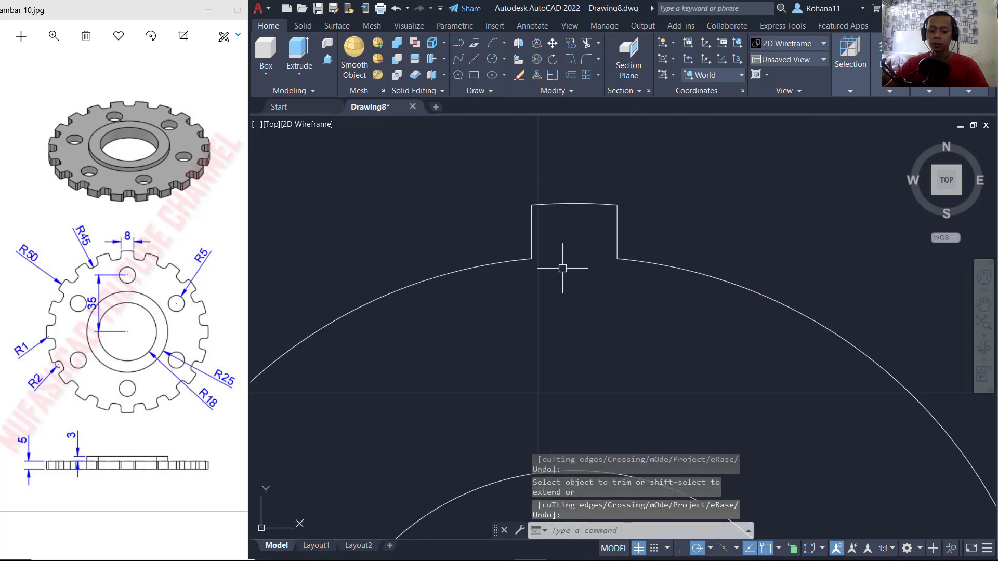
Fillet the tooth's two tip corners at radius 1
type("f")
key("Return")
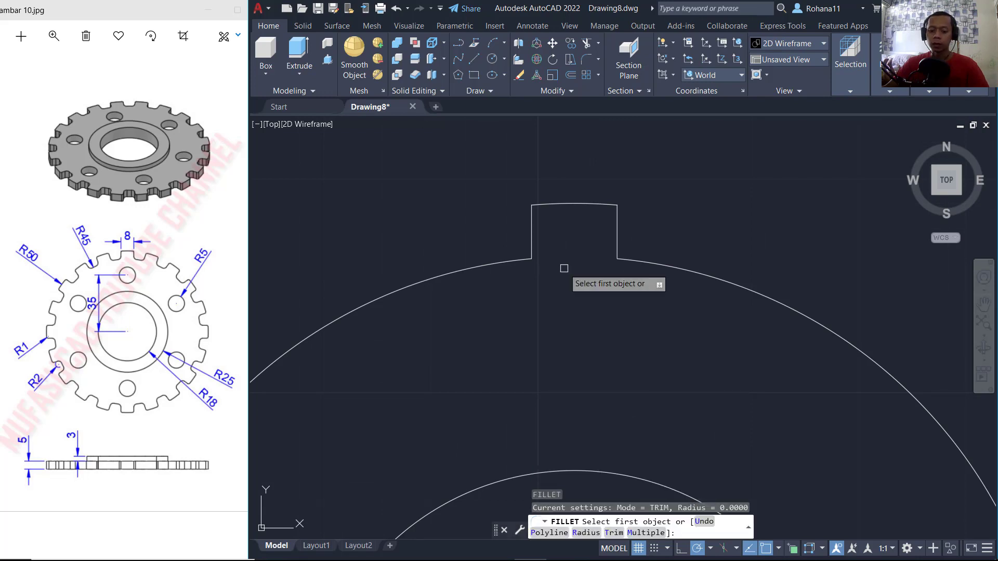
type("r")
key("Return")
key("Return")
left_click(531, 232)
left_click(545, 205)
key("Return")
left_click(612, 204)
left_click(617, 219)
Fillet the tooth's two root corners into the circle at radius 2
key("Return")
type("r")
key("Return")
type("2")
key("Return")
left_click(531, 242)
left_click(522, 260)
key("Return")
left_click(617, 247)
left_click(630, 260)
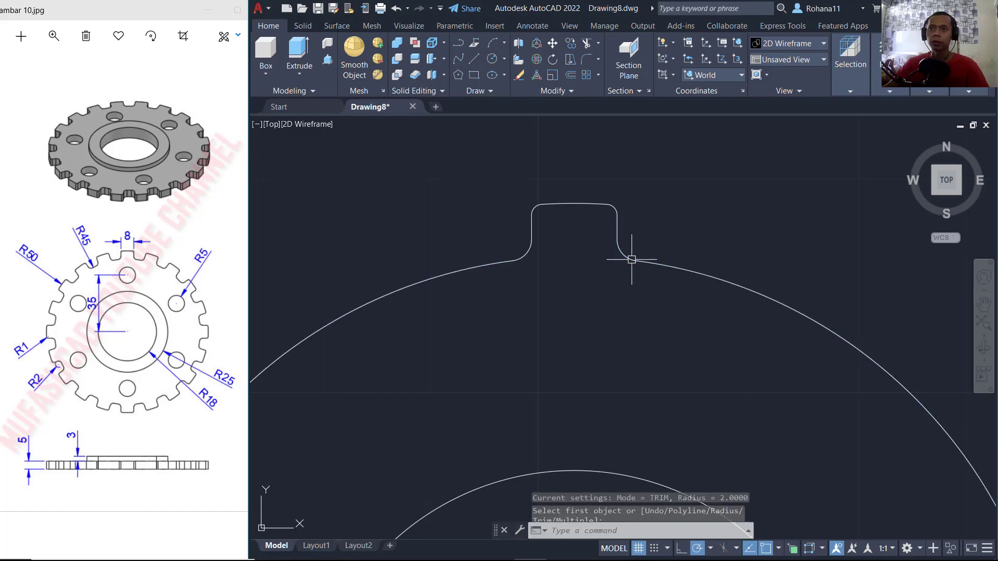
scroll(611, 349, "down", 2)
middle_click_drag(610, 349, 611, 280)
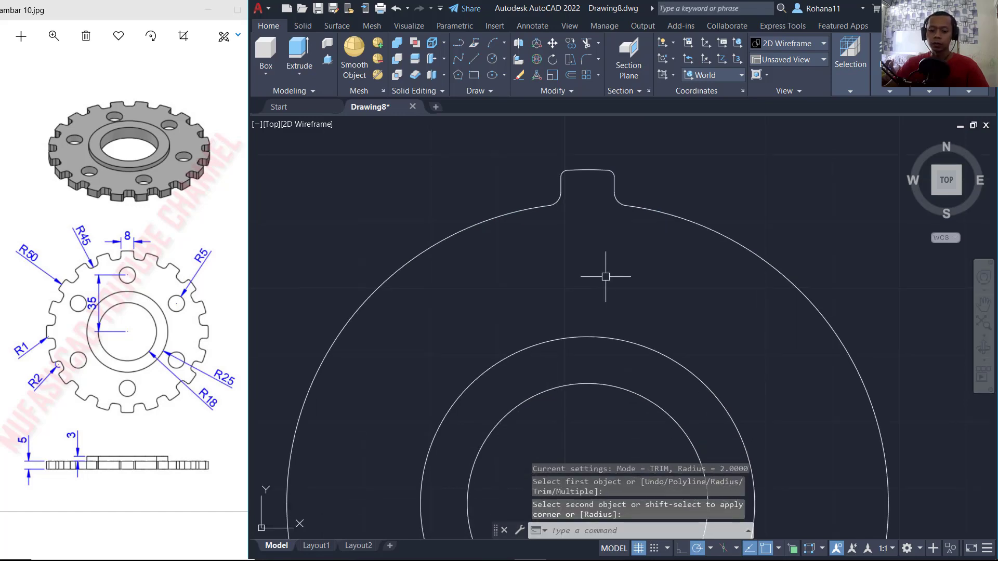
type("rr")
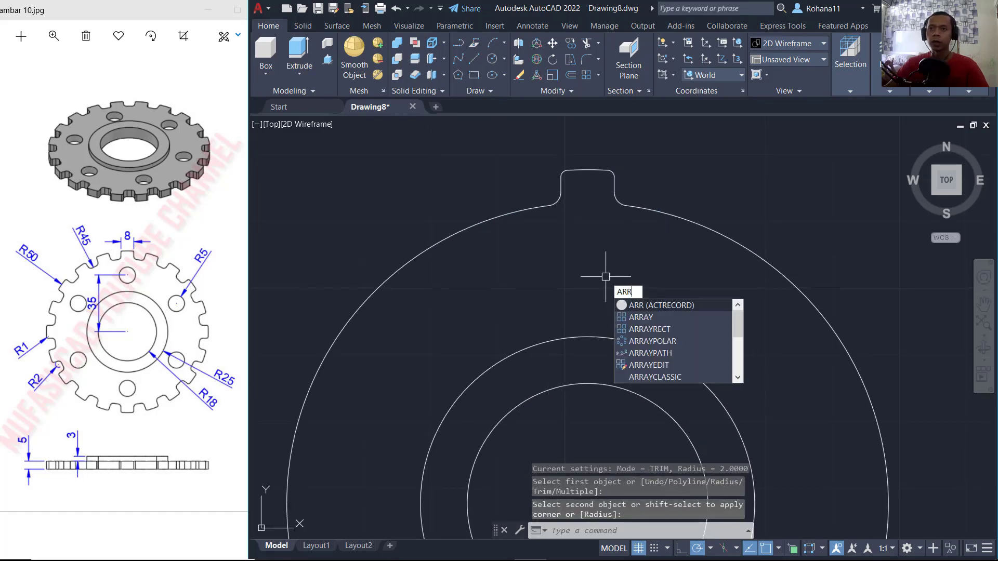
Polar-array the rounded tooth with 20 items around the circles' centre
key("Return")
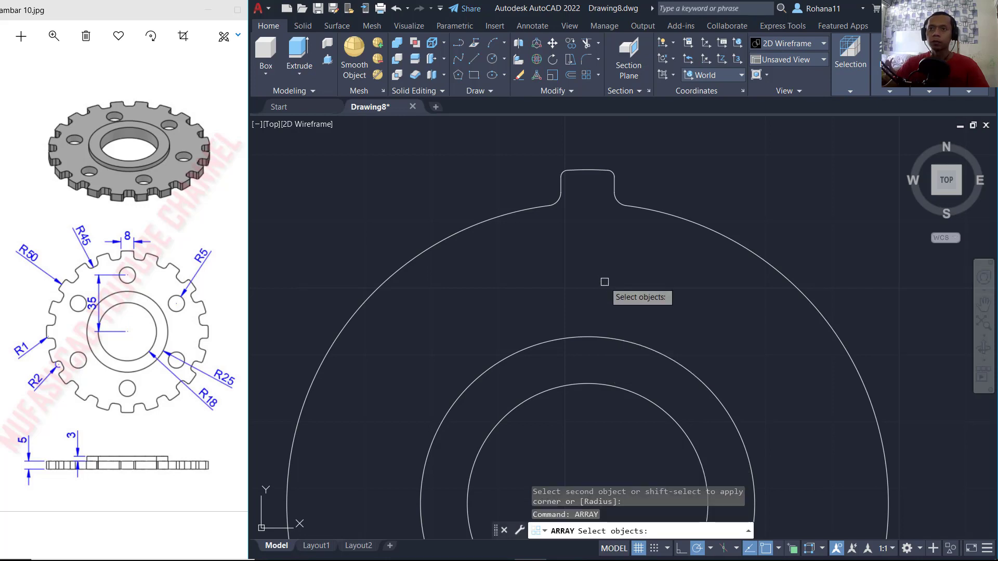
middle_click_drag(605, 289, 627, 229)
scroll(627, 227, "down", 2)
left_click(576, 136)
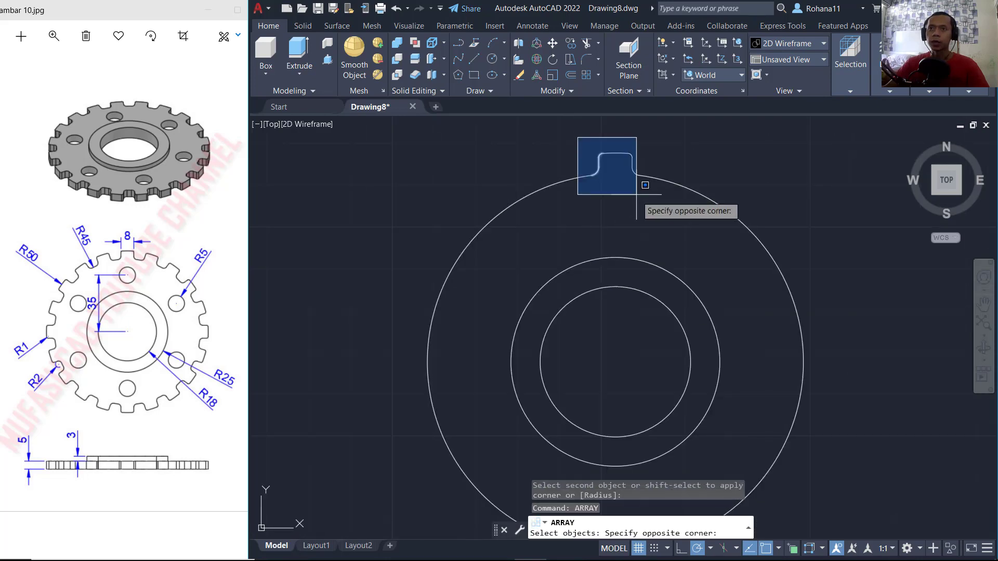
left_click(644, 205)
key("Return")
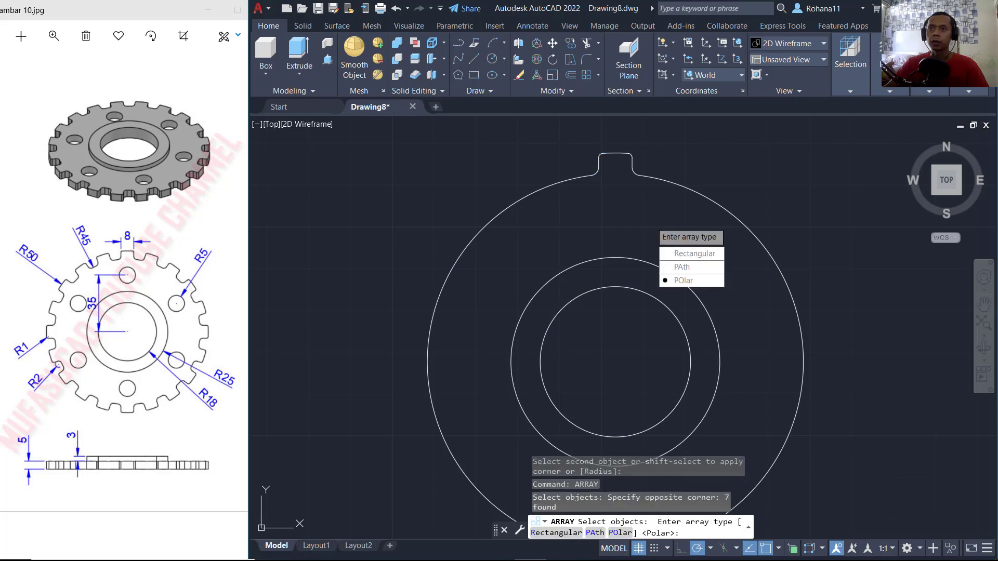
left_click(696, 283)
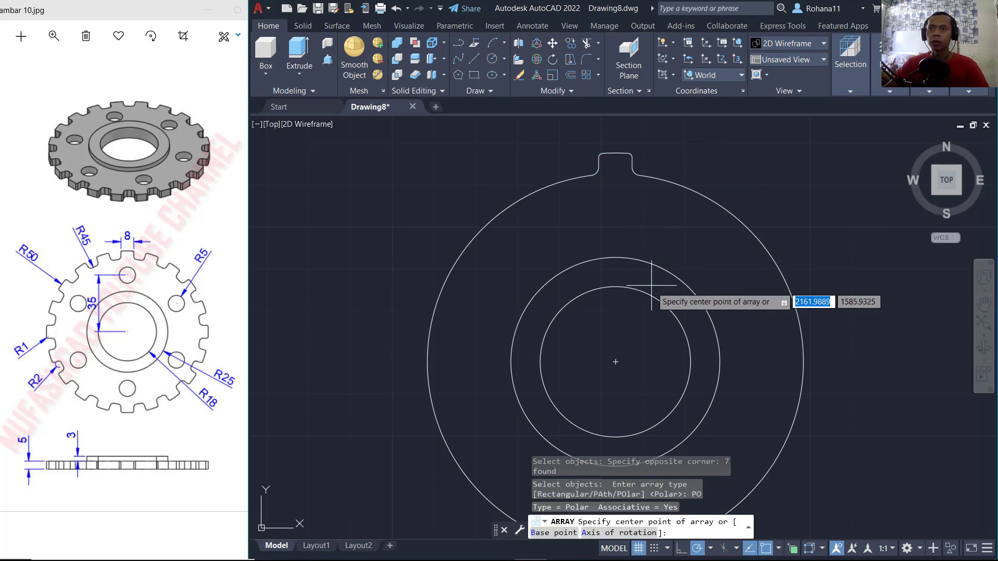
left_click(615, 361)
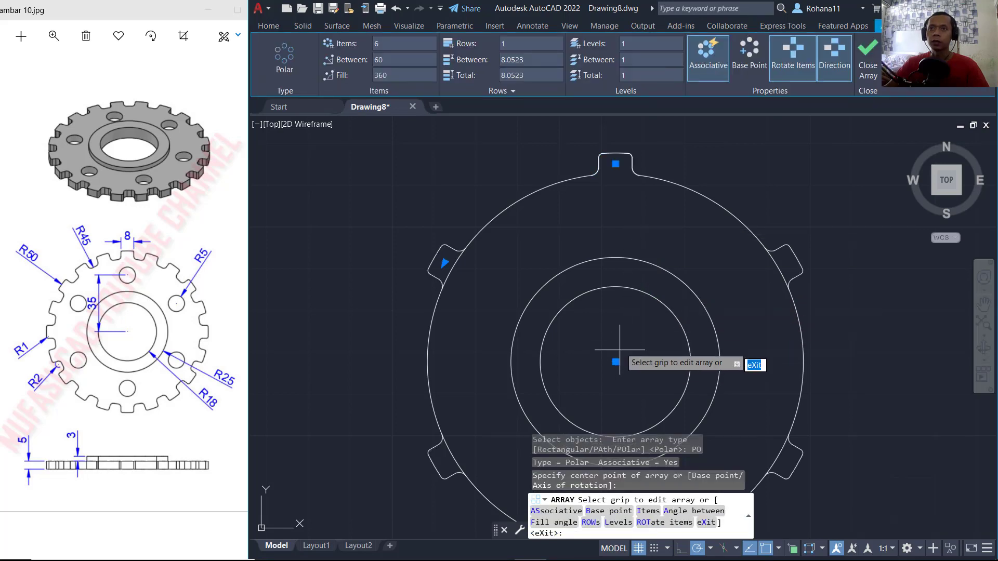
type("i")
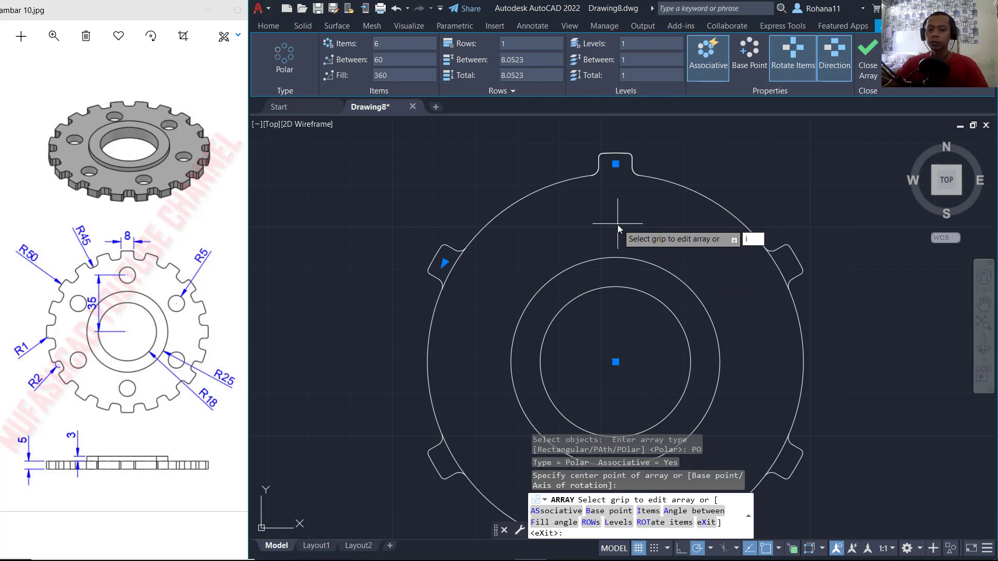
key("Return")
type("20")
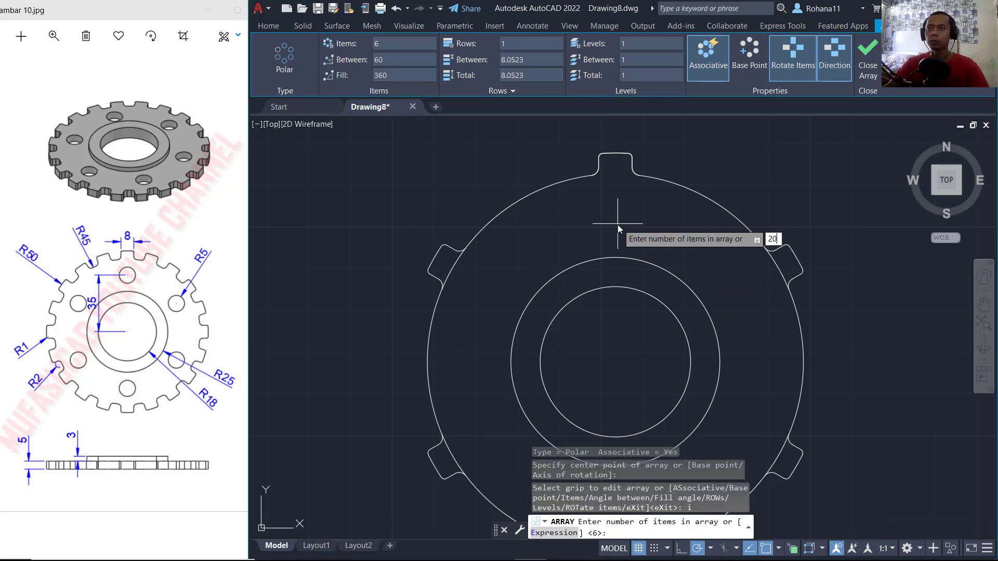
key("Return")
key("Return")
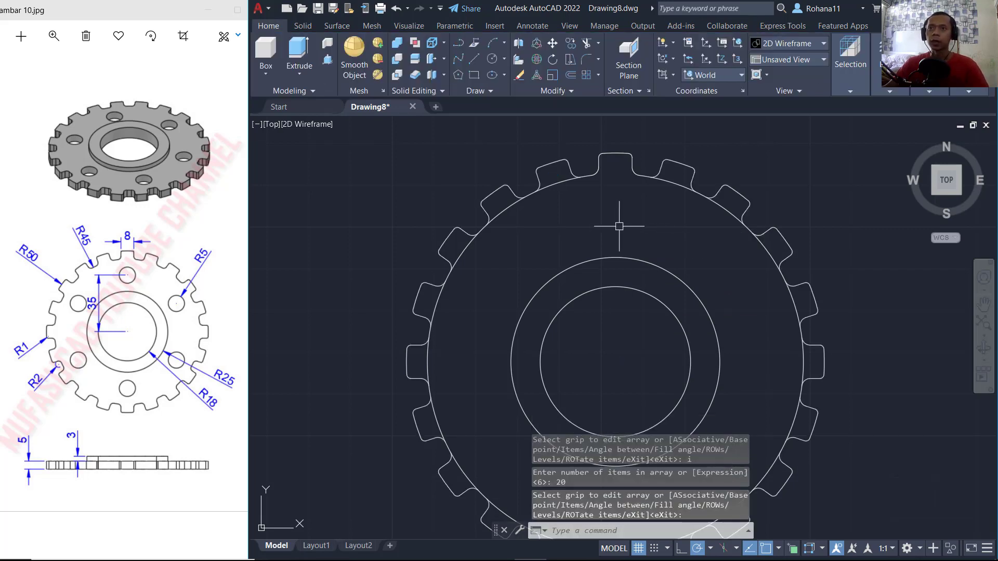
type("expl")
Explode the array, trim the circle between two teeth and delete a stray fillet arc
key("Return")
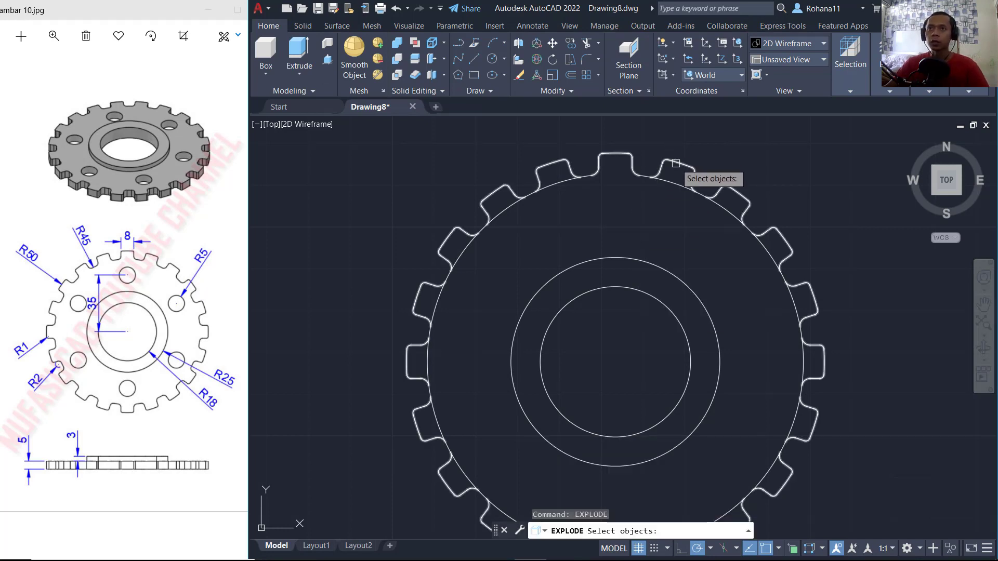
left_click(663, 165)
key("Return")
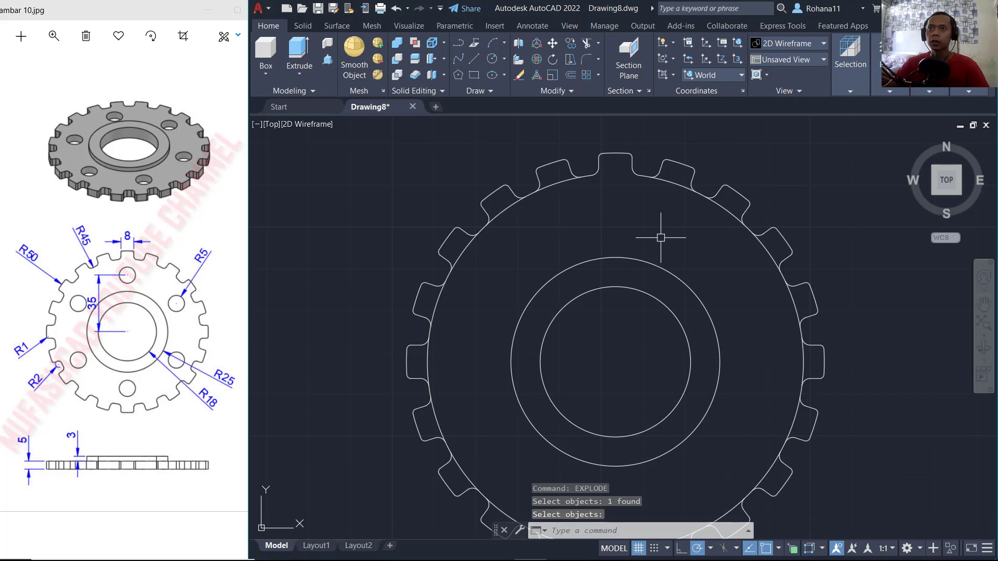
scroll(636, 193, "up", 3)
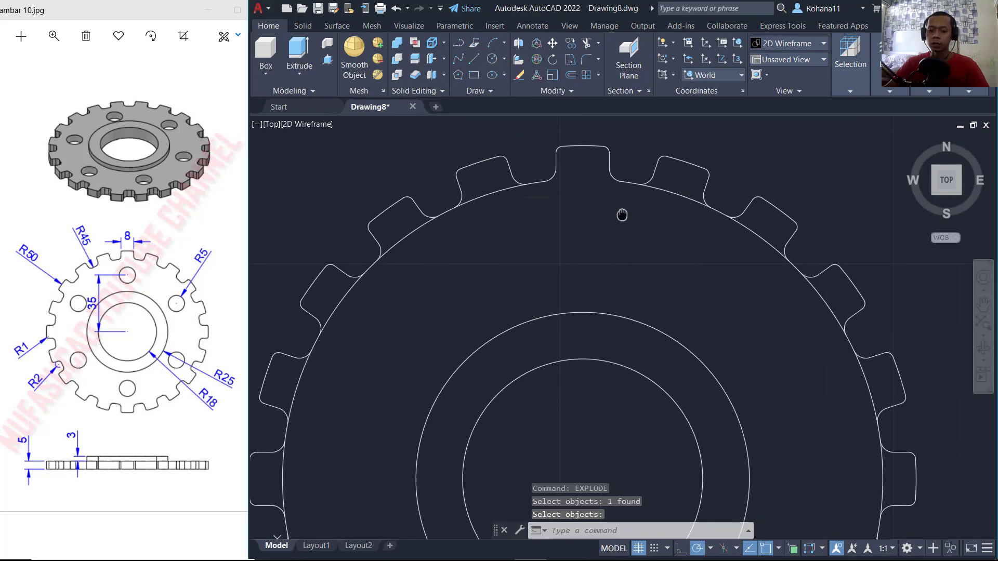
type("tr")
key("Return")
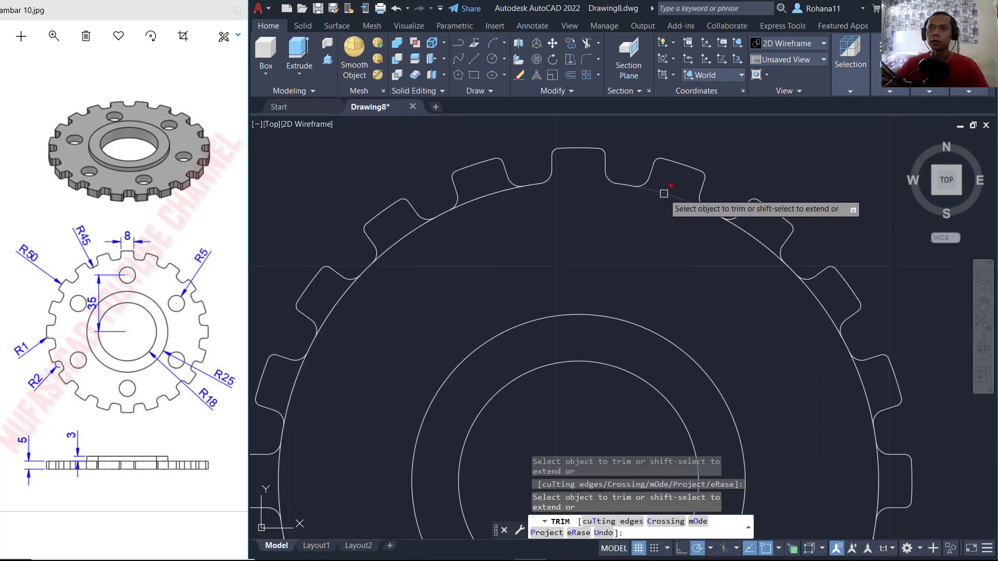
left_click(663, 194)
key("Return")
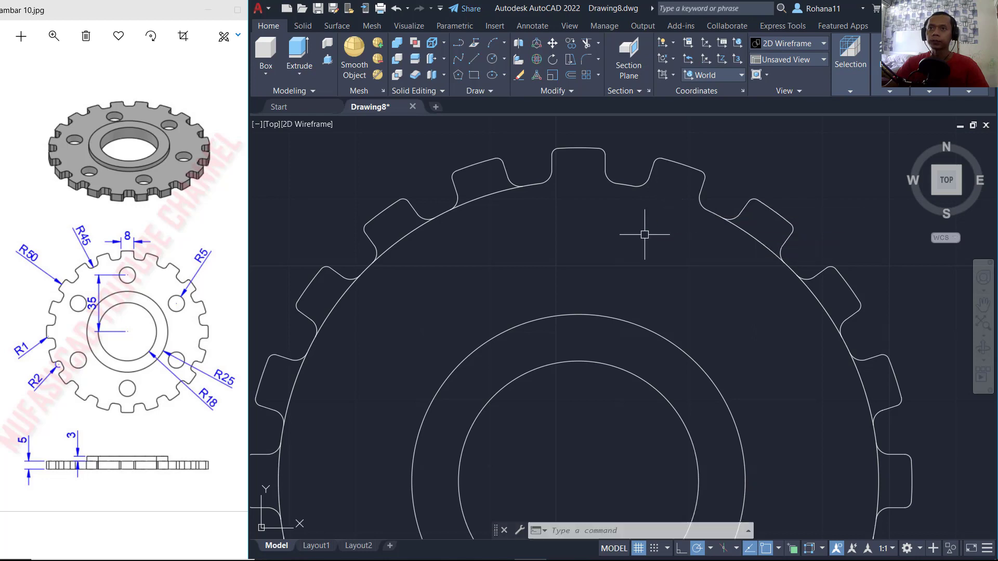
left_click(644, 182)
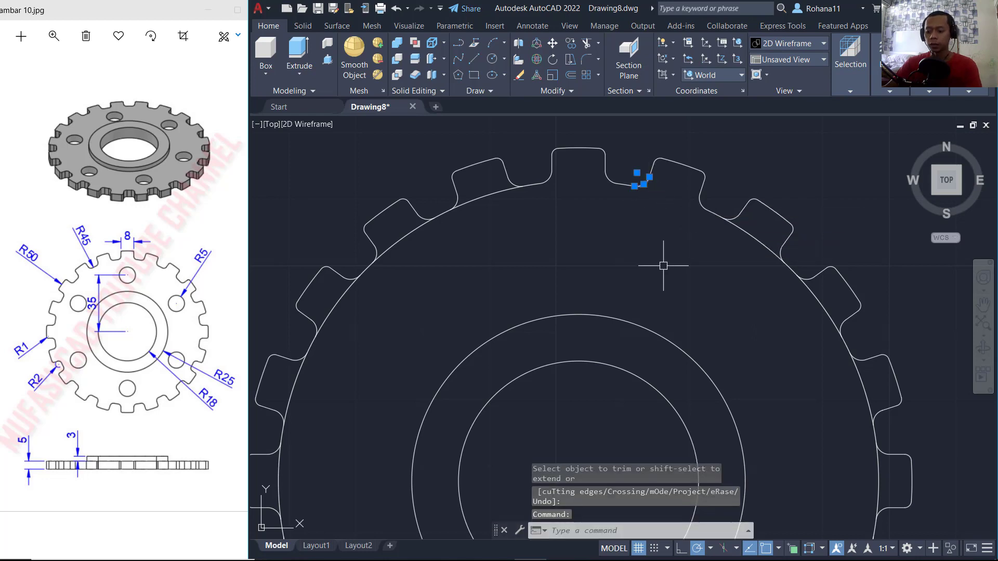
key("Delete")
Erase the other teeth, the inner circle and the leftover outer arc, leaving one tooth
scroll(659, 258, "down", 3)
left_click(648, 186)
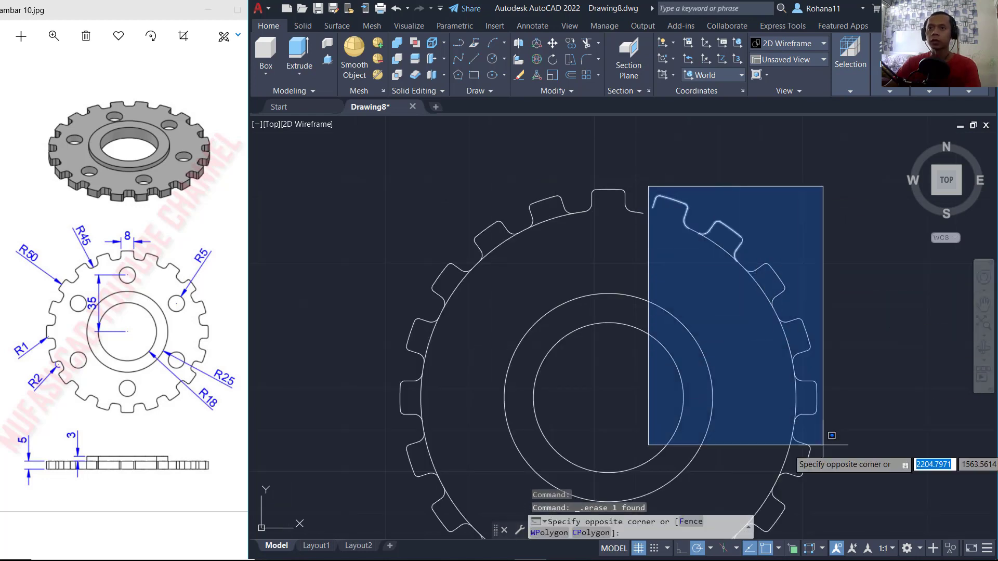
left_click(881, 486)
key("Delete")
mouse_move(768, 339)
middle_mouse_down()
mouse_move(679, 283)
mouse_move(712, 443)
middle_mouse_up()
left_click(886, 501)
key("Delete")
left_click(430, 216)
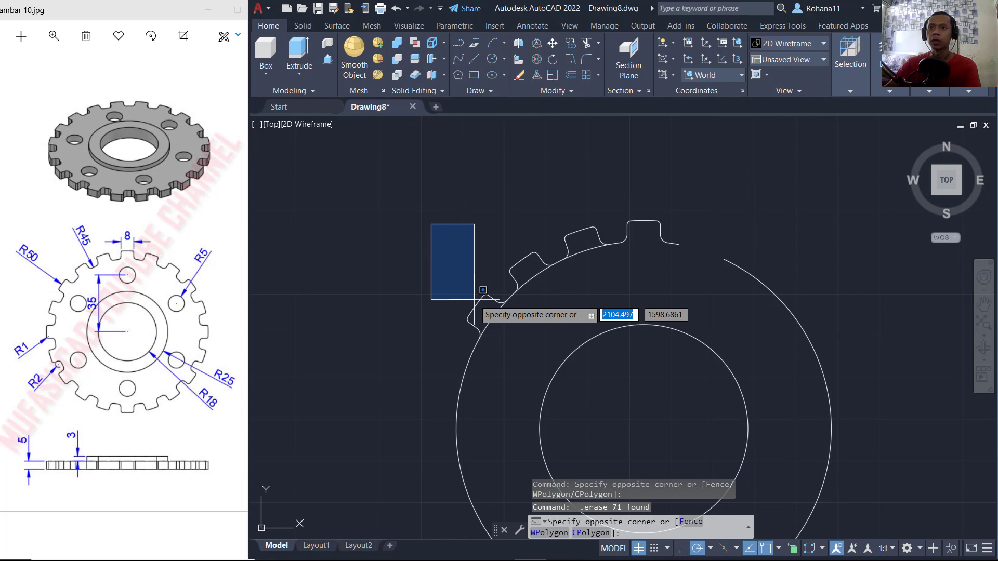
left_click(616, 349)
key("Delete")
left_click(553, 271)
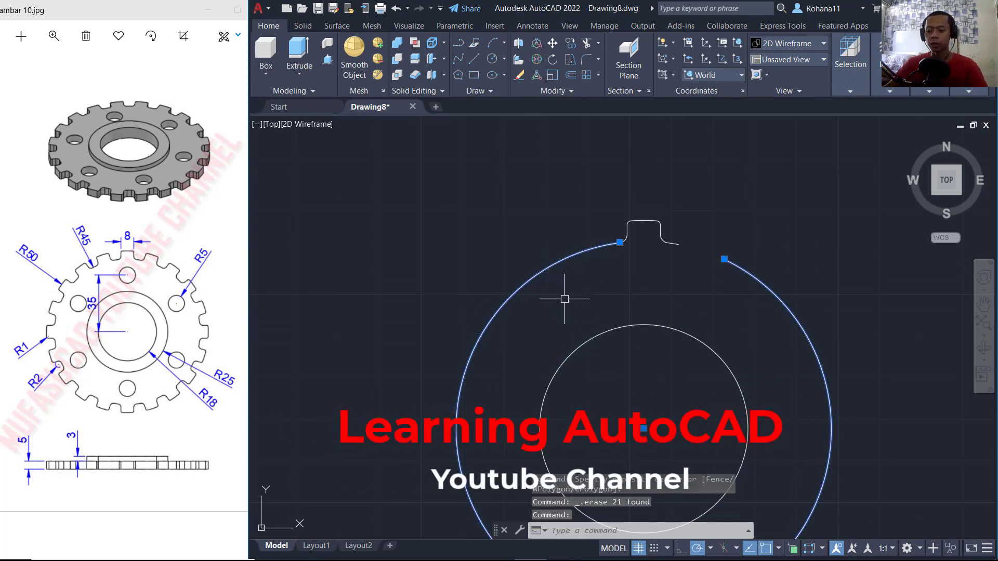
key("Delete")
middle_click_drag(666, 302, 662, 275)
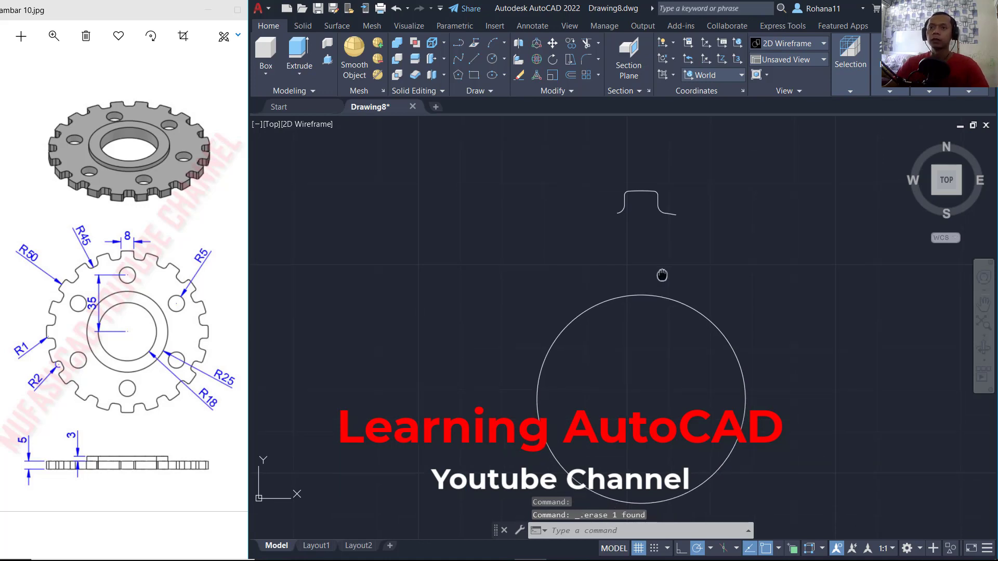
Polar-array the trimmed tooth profile 20 times around the circle's centre
type("ARRAY")
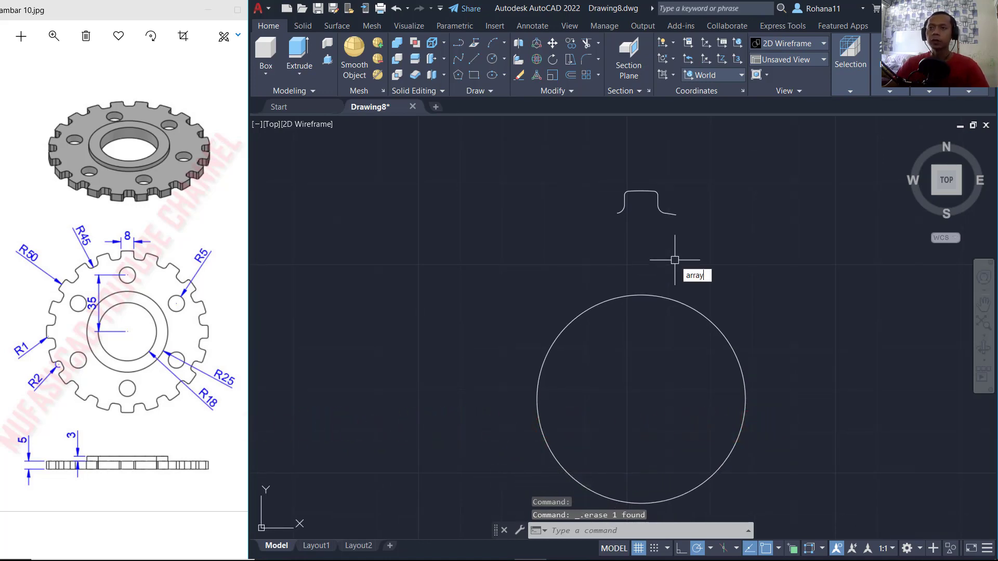
key("Return")
left_click(725, 172)
left_click(634, 224)
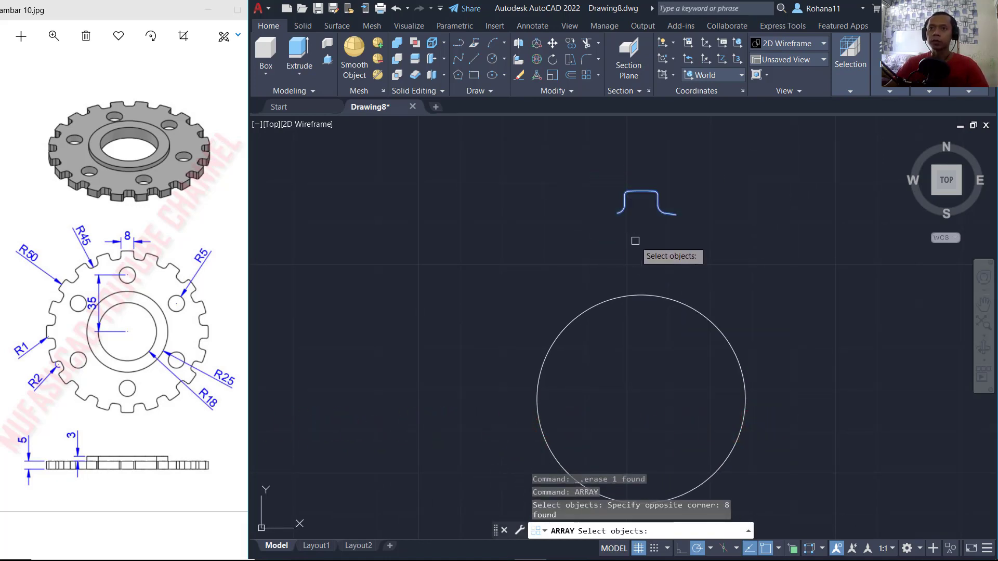
key("Return")
left_click(669, 300)
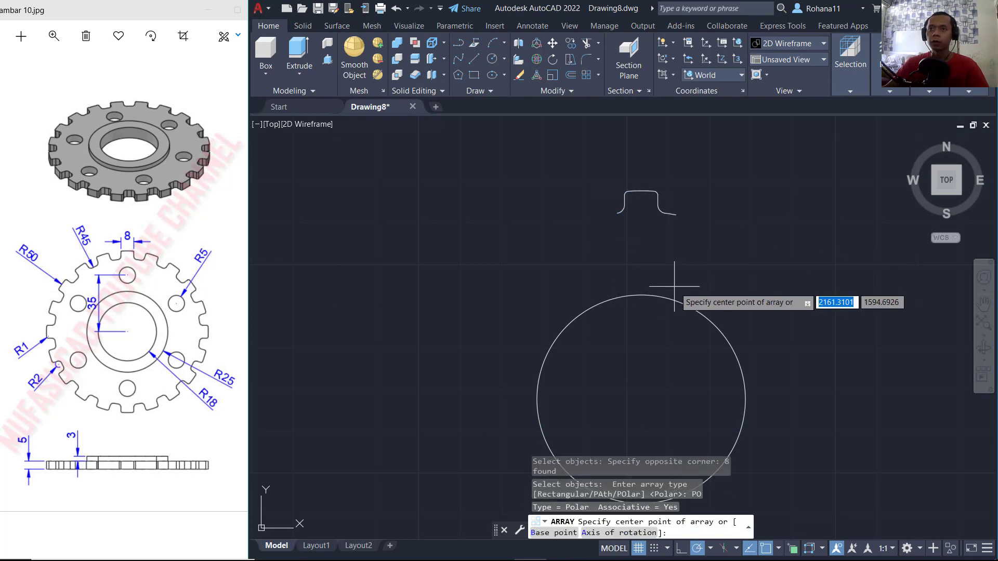
left_click(641, 399)
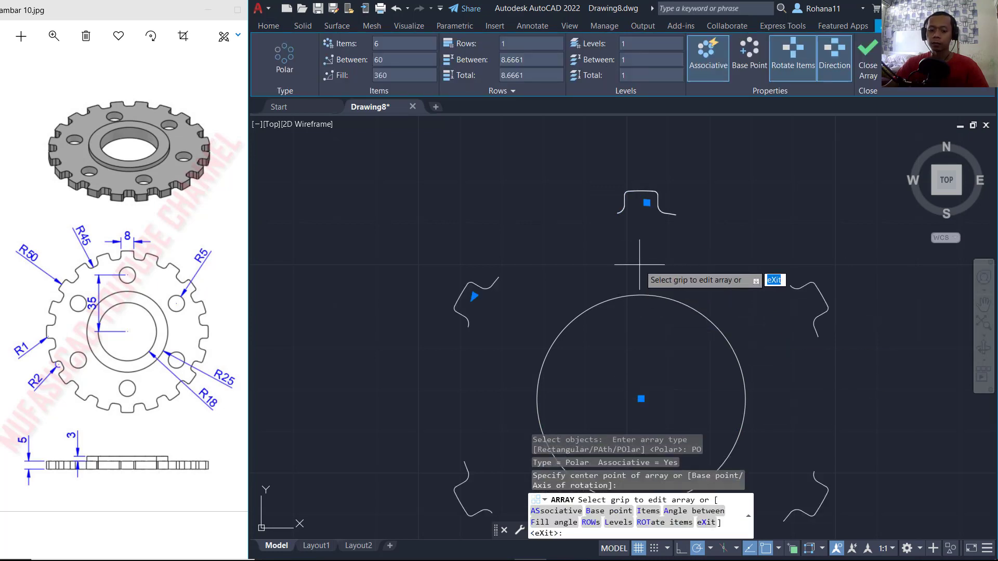
key("Return")
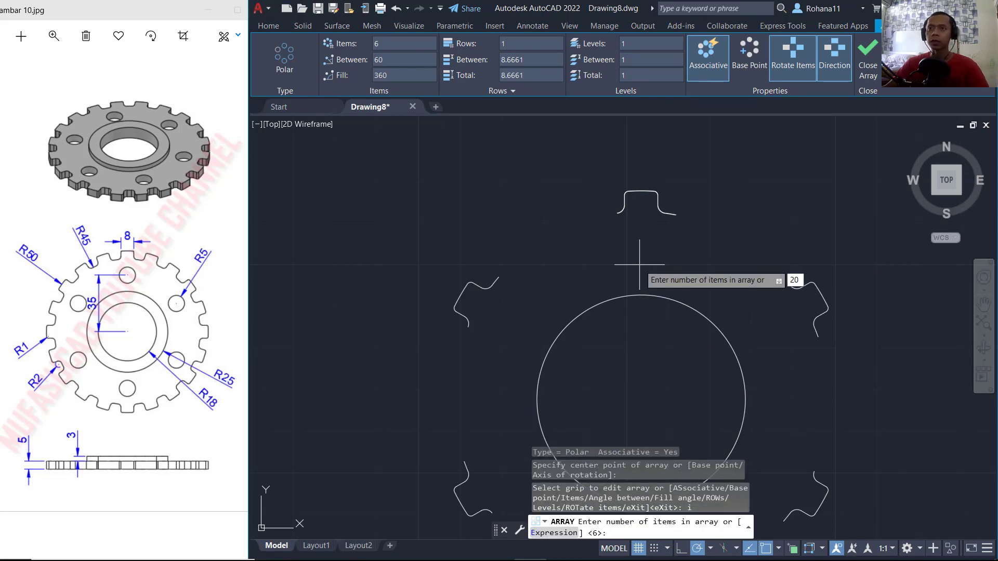
key("Return")
key("Return")
middle_click_drag(685, 331, 677, 270)
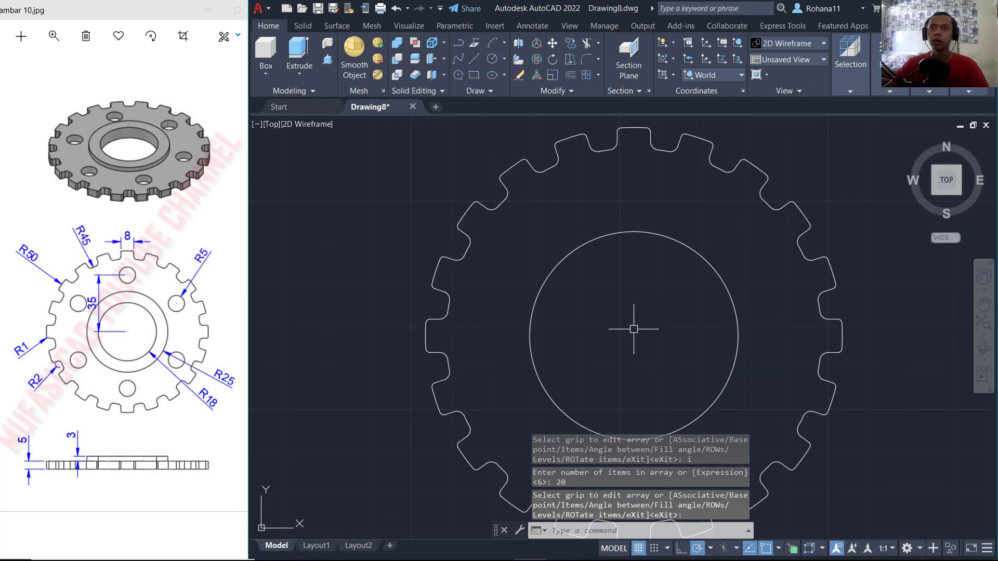
scroll(635, 336, "down", 2)
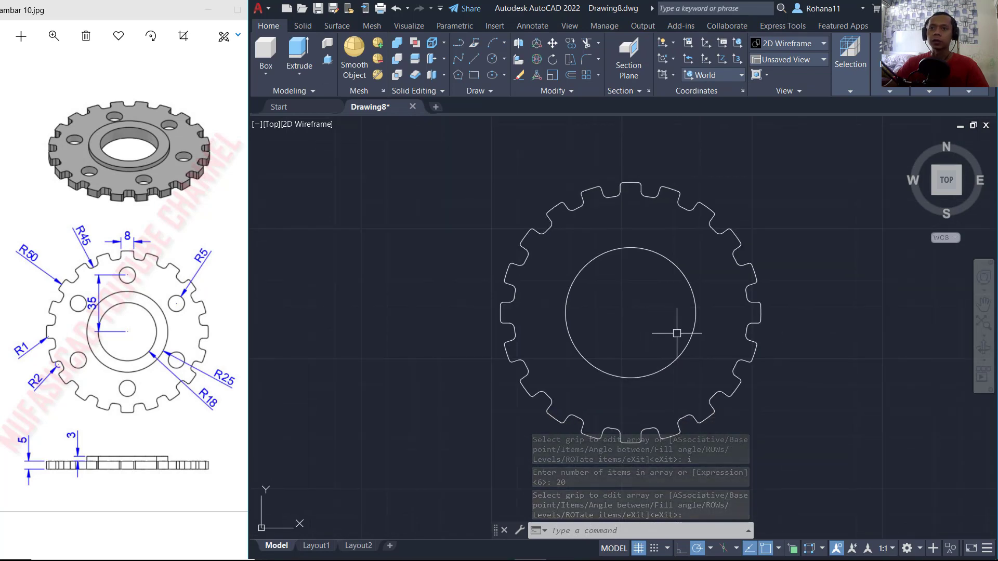
Draw an R18 circle centred on the existing gear circle
type("c")
key("Return")
left_click(630, 312)
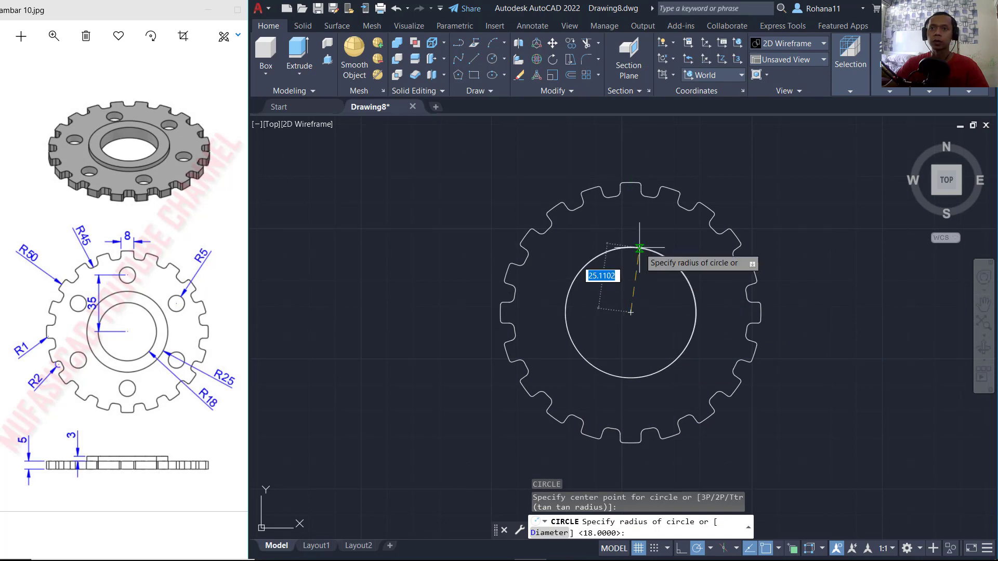
type("18")
key("Return")
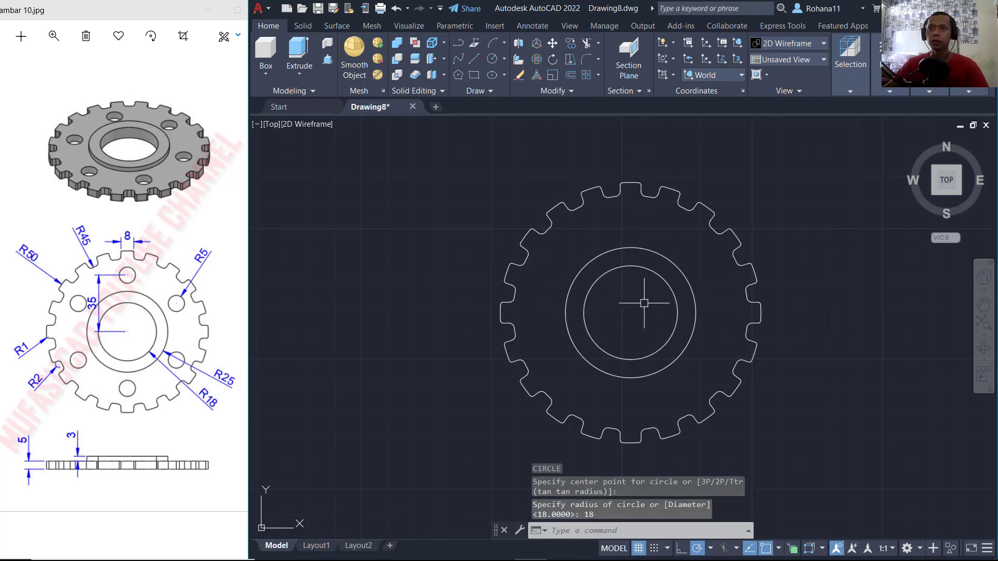
Draw an R5 circle at the gear centre
scroll(633, 273, "up", 2)
key("Return")
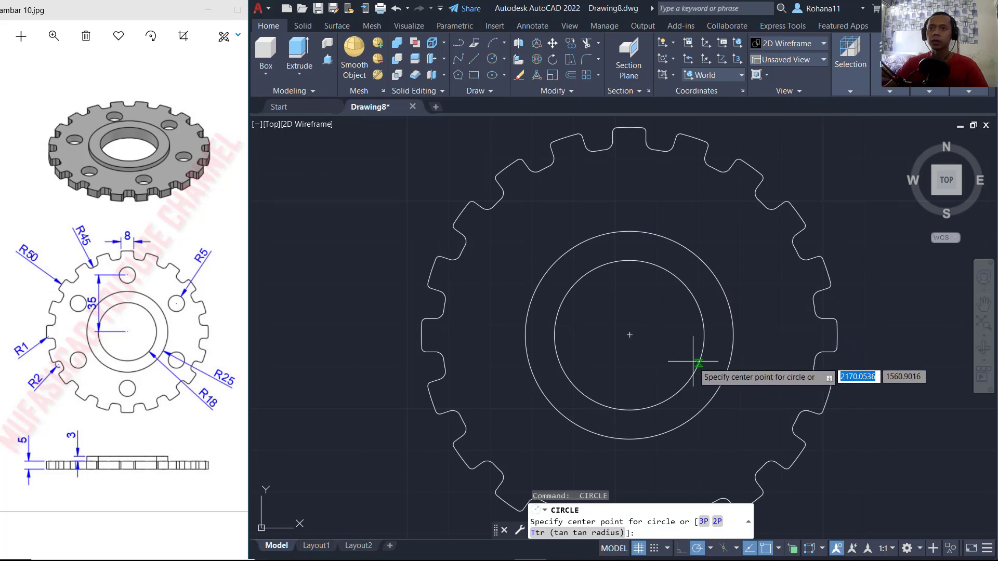
left_click(638, 351)
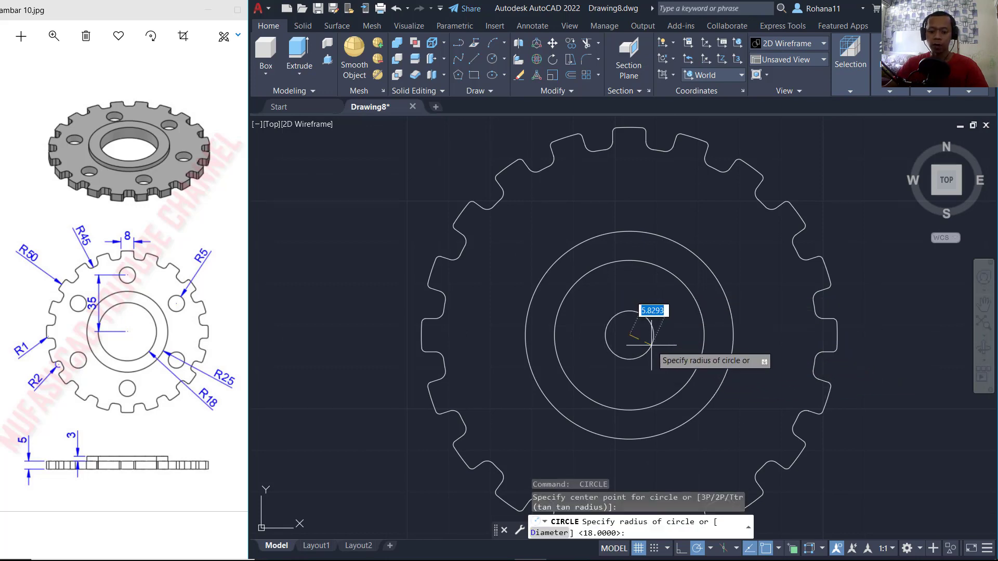
key("Return")
Move the R5 circle 35 units up from the centre
scroll(639, 322, "down", 2)
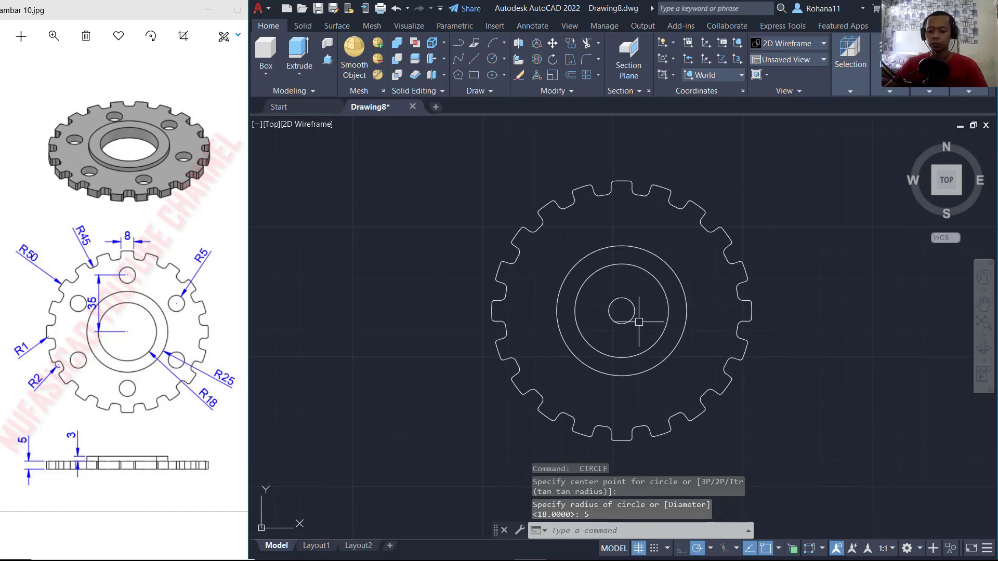
type("m")
key("Return")
left_click(634, 319)
key("Return")
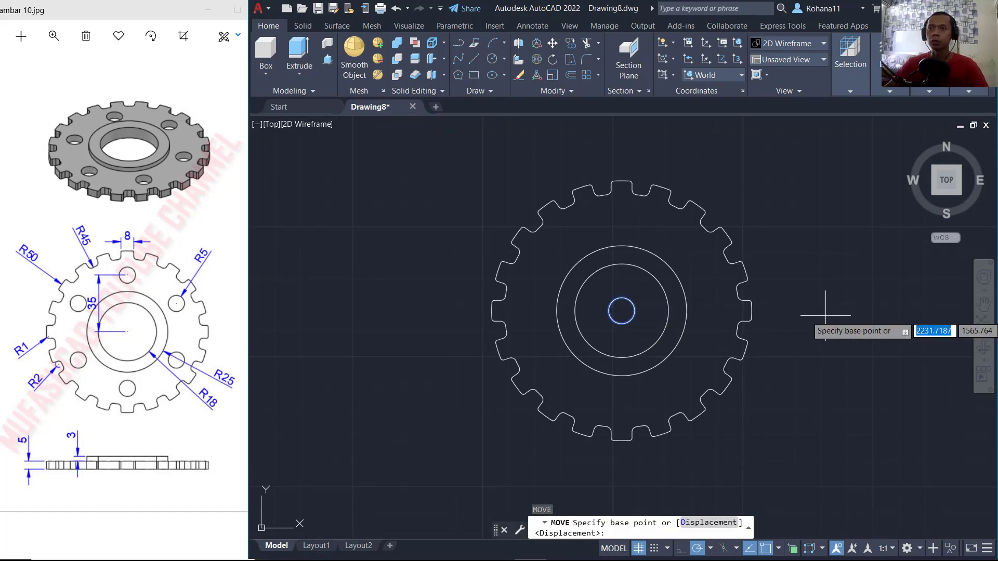
left_click(809, 315)
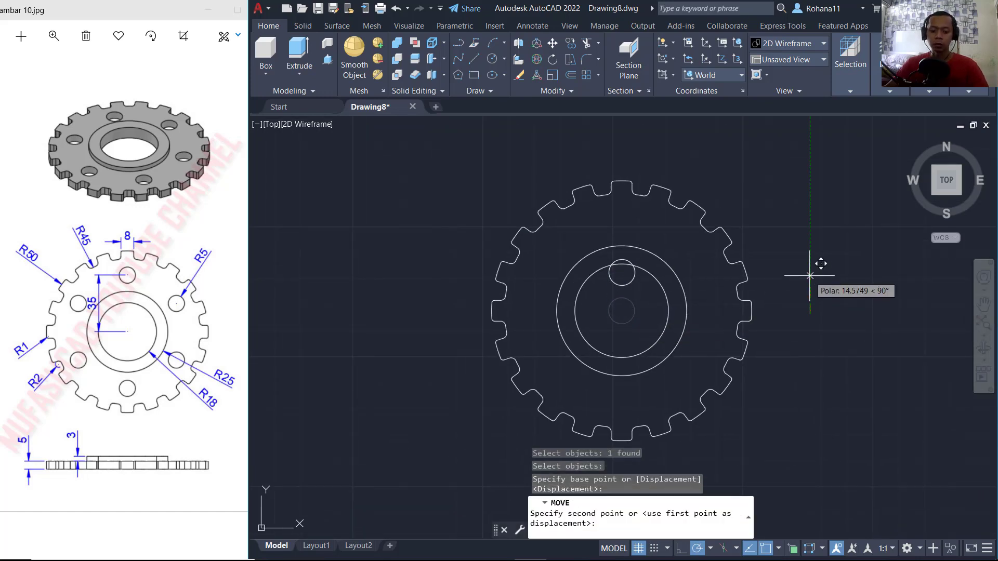
type("35")
key("Return")
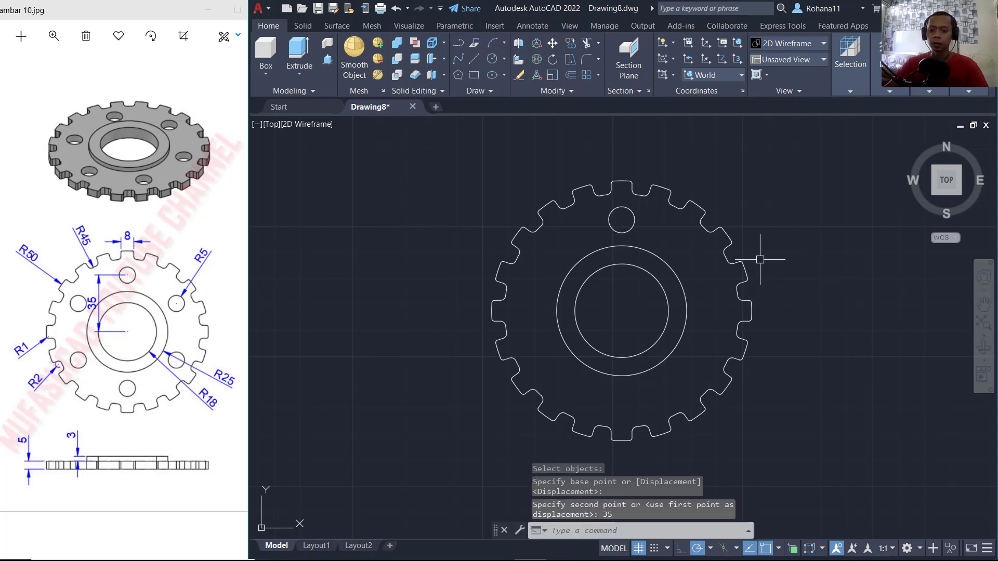
Polar-array the R5 circle into six holes around the gear centre
type("array")
key("Return")
left_click(633, 230)
key("Return")
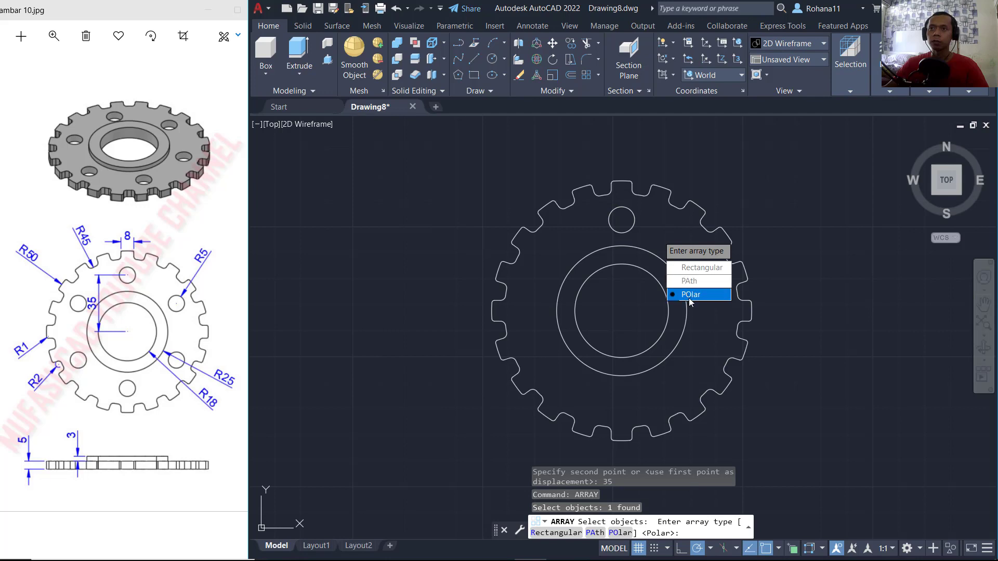
left_click(689, 294)
left_click(622, 310)
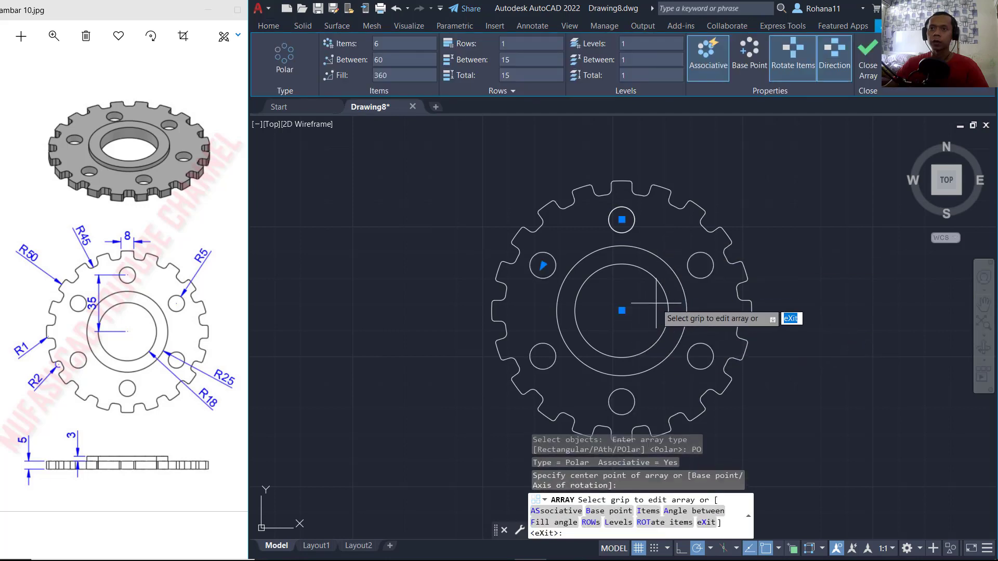
key("Return")
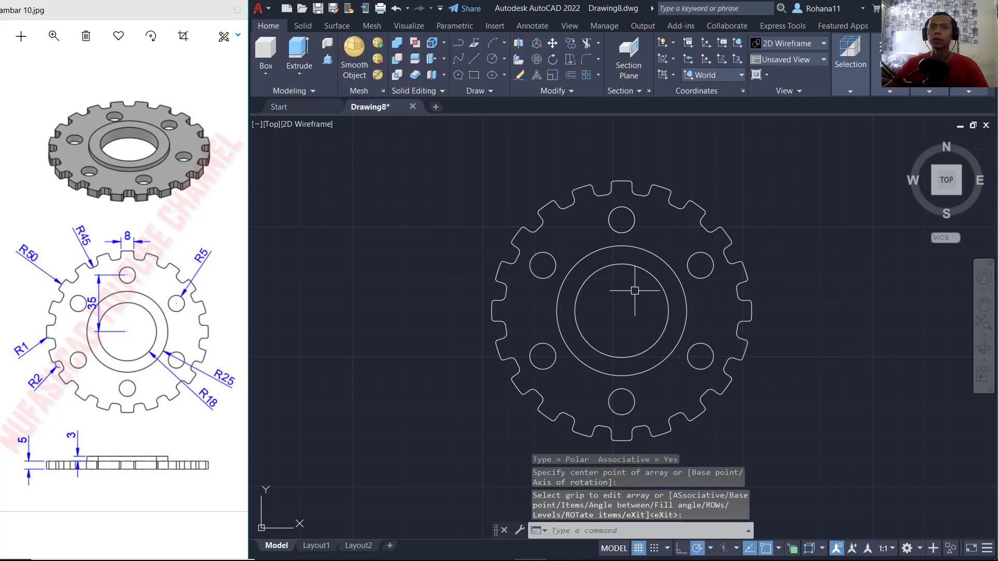
mouse_move(639, 330)
middle_mouse_down("shift")
mouse_move(728, 231)
mouse_move(689, 250)
middle_mouse_up("shift")
Hide the background grid with F7
key("F7")
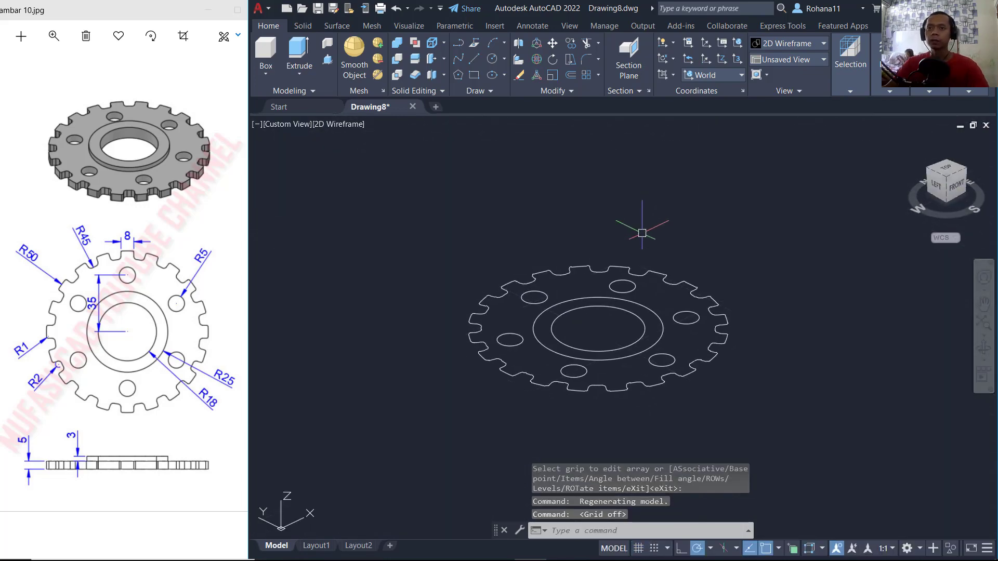
scroll(583, 340, "up", 3)
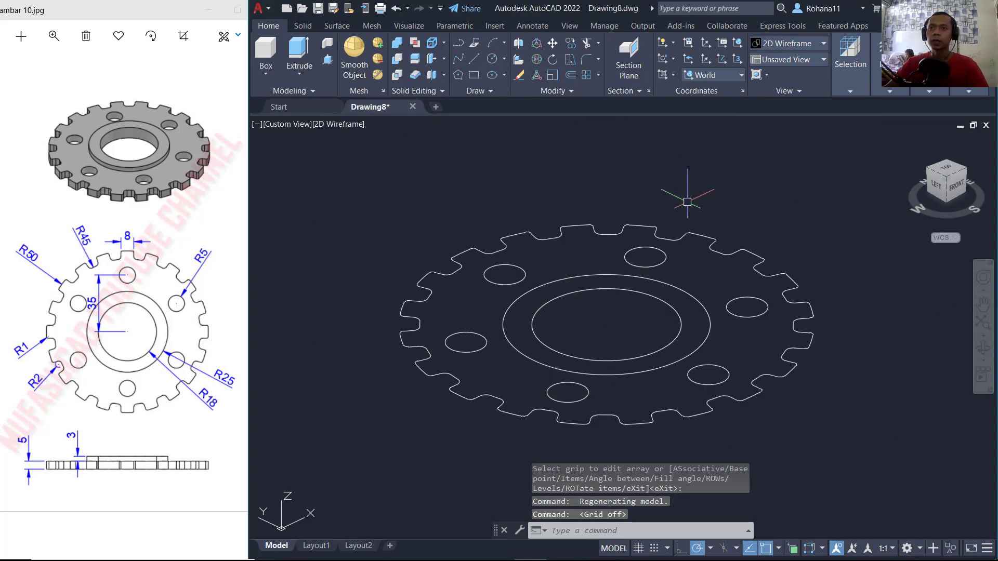
scroll(689, 203, "down", 4)
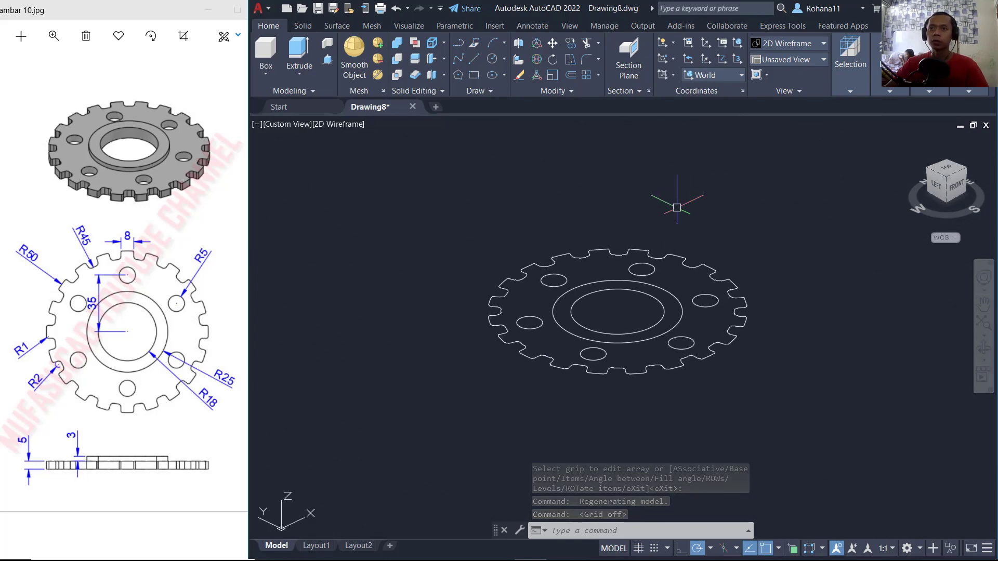
Press-pull the gear outline area into a 5-unit-thick plate
type("PRE")
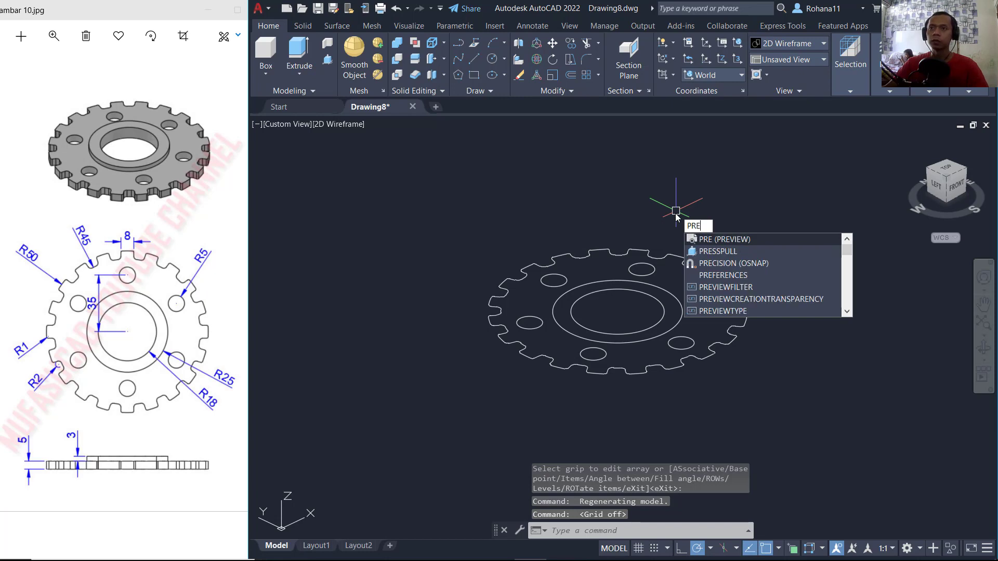
type("ss")
key("Return")
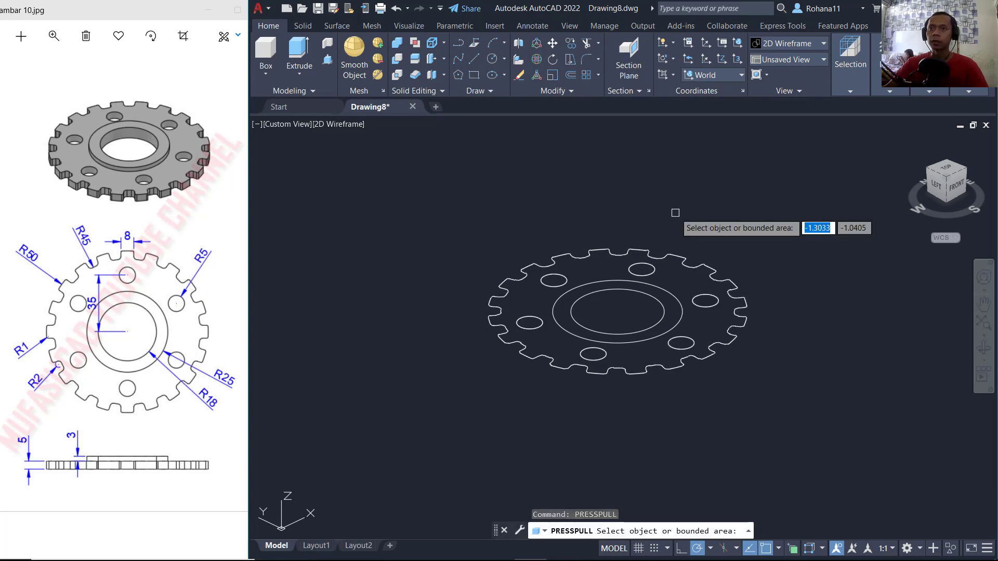
left_click(679, 279)
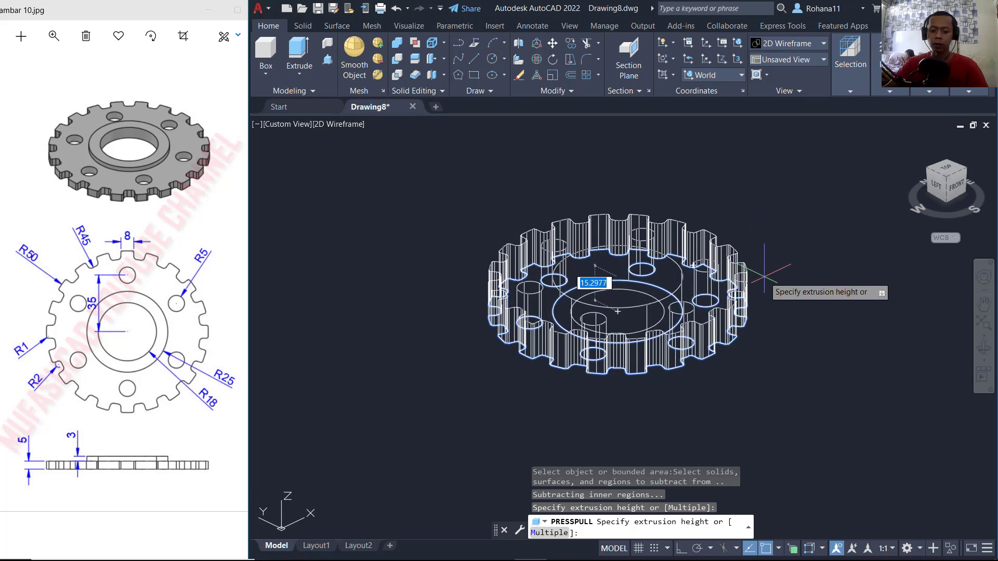
type("5")
key("Return")
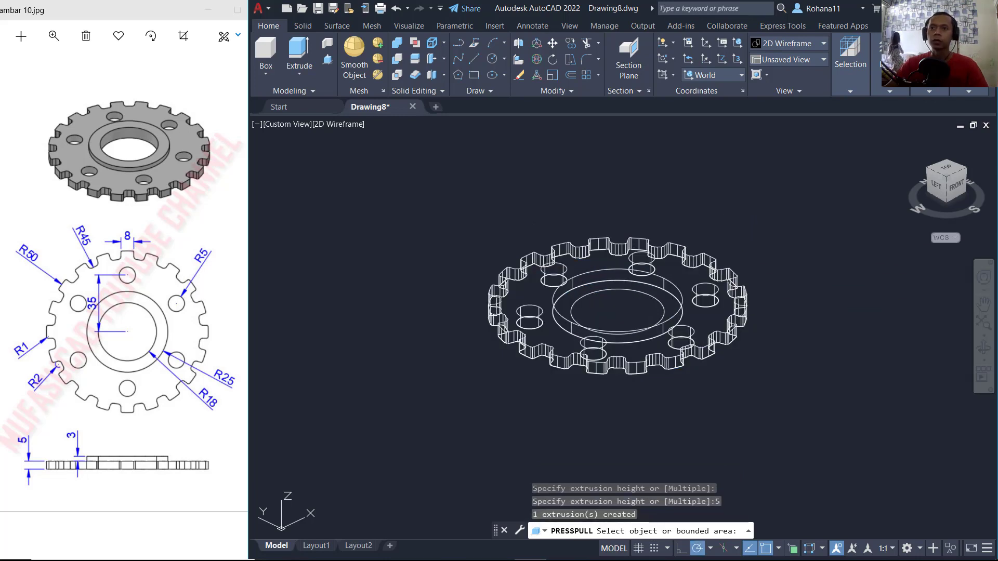
left_click(344, 125)
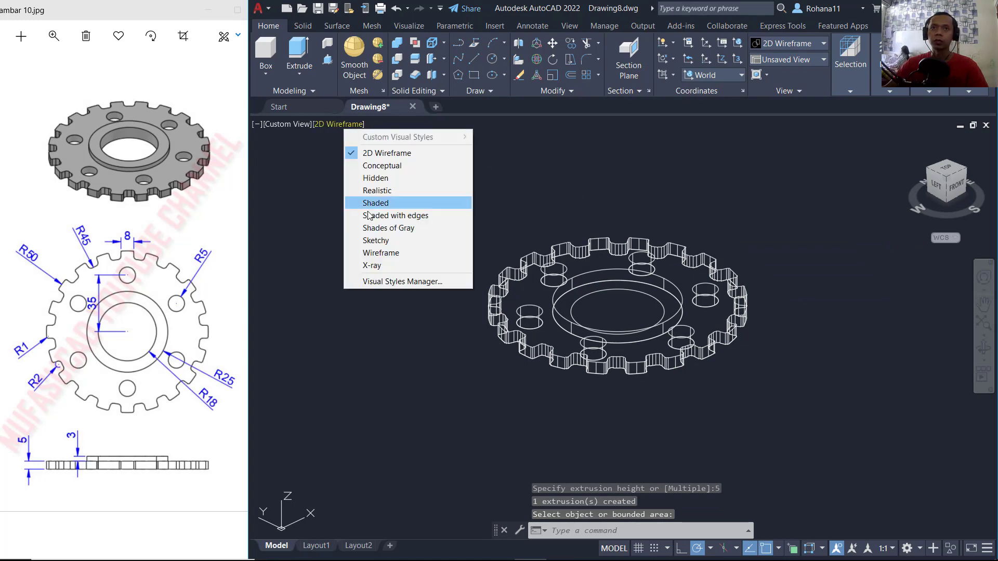
Switch to Shaded with edges and press-pull the ring around the bore 8 units up
left_click(392, 215)
middle_click_drag(615, 305, 615, 317, "shift")
type("pre")
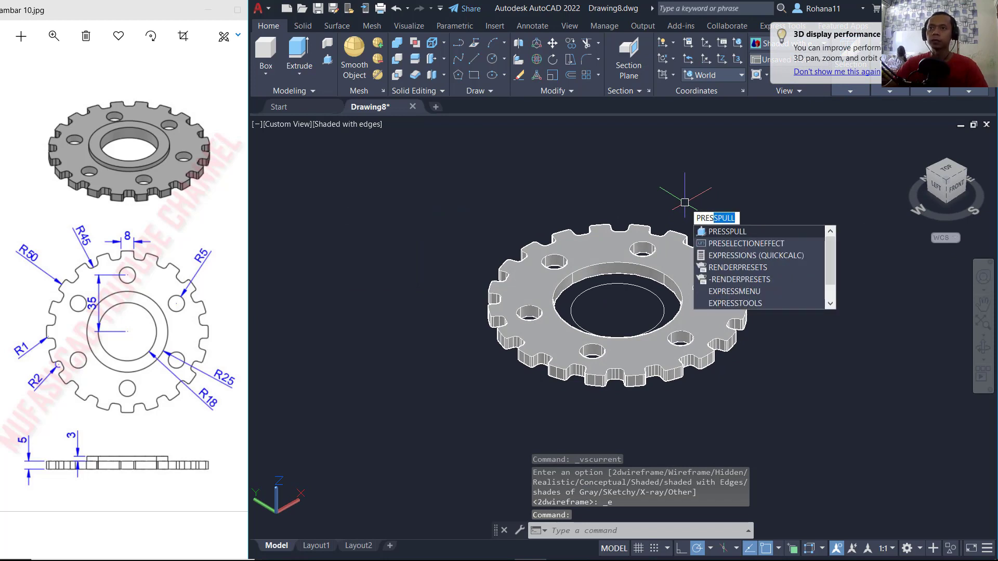
key("Return")
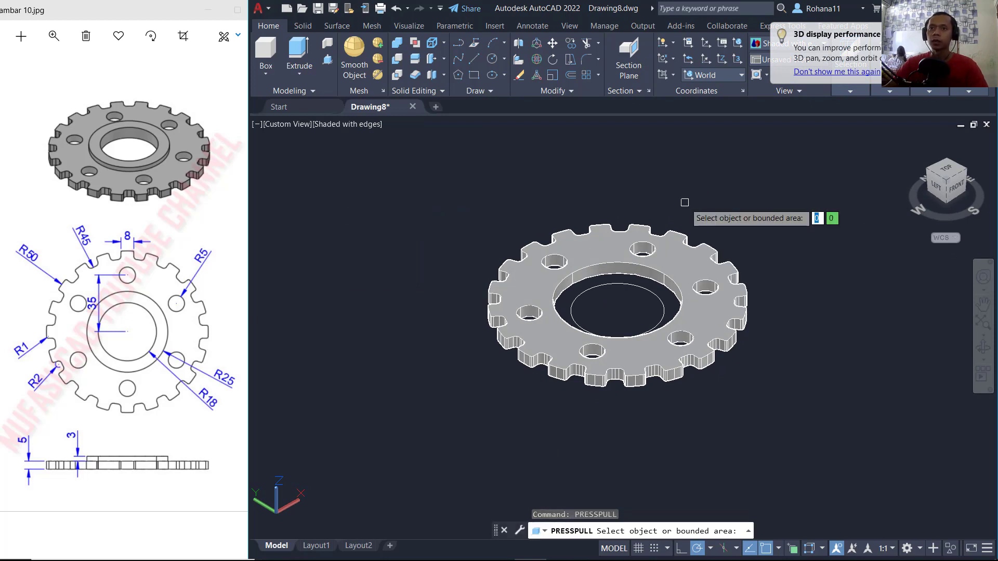
left_click(671, 260)
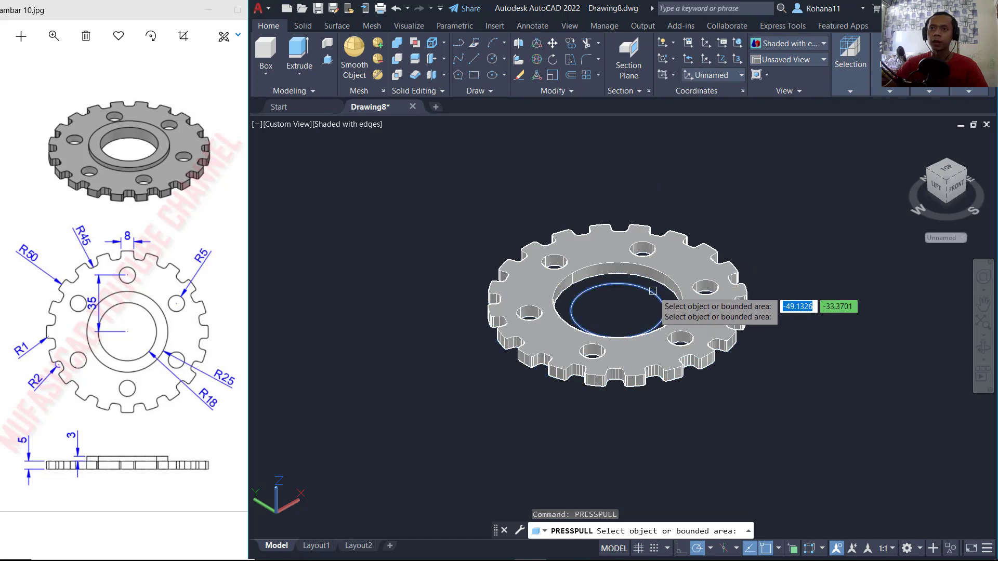
left_click(656, 287)
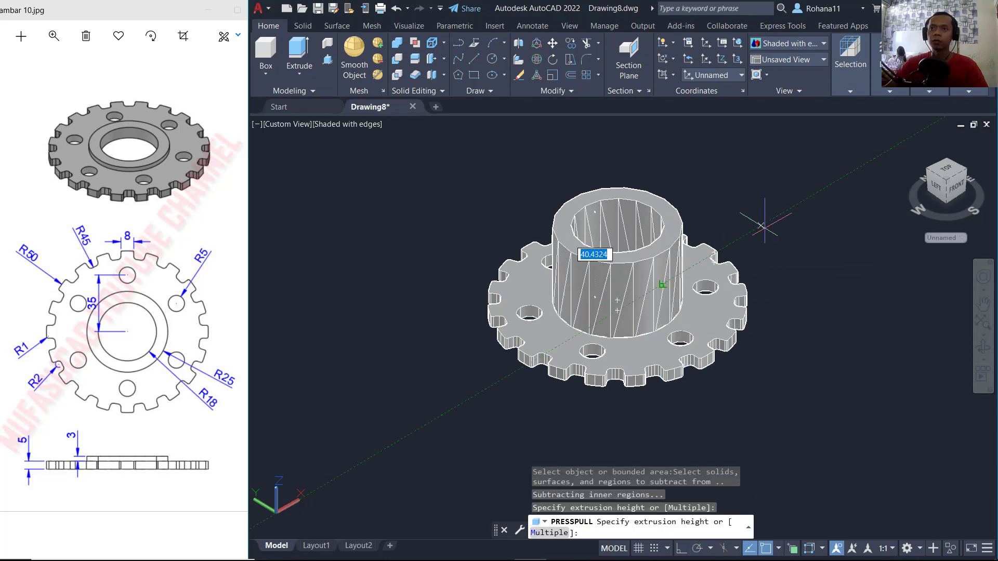
type("8")
key("Return")
key("Return")
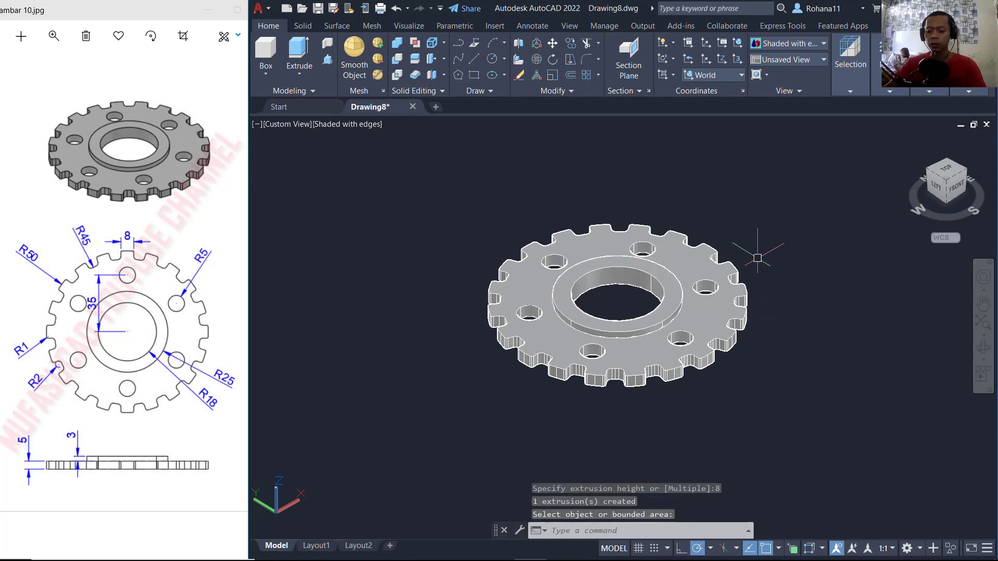
Union the window-selected plate and hub into one solid, then zoom in
key("Return")
left_click(764, 223)
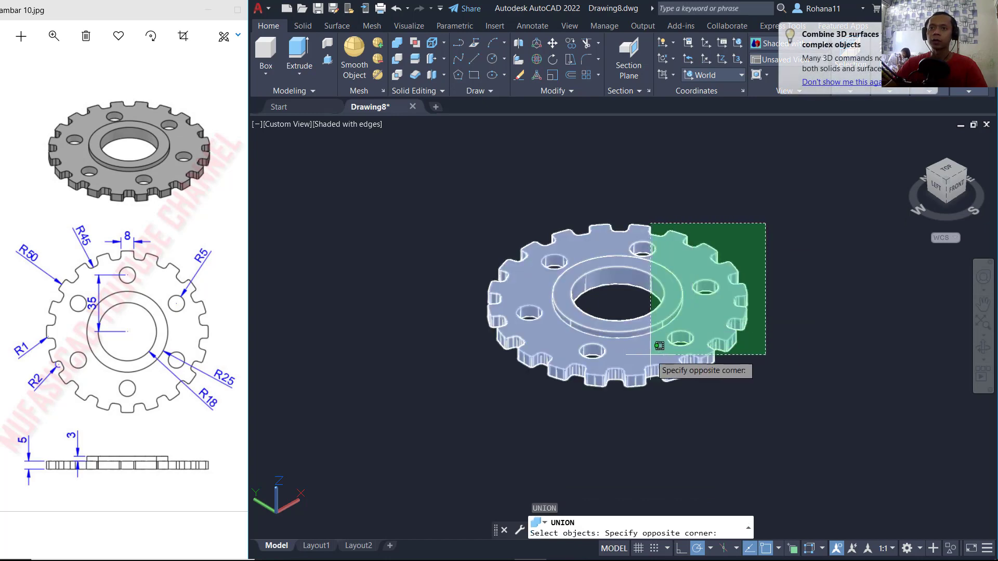
left_click(650, 351)
middle_click_drag(746, 248, 815, 267, "shift")
key("Return")
scroll(774, 260, "up", 4)
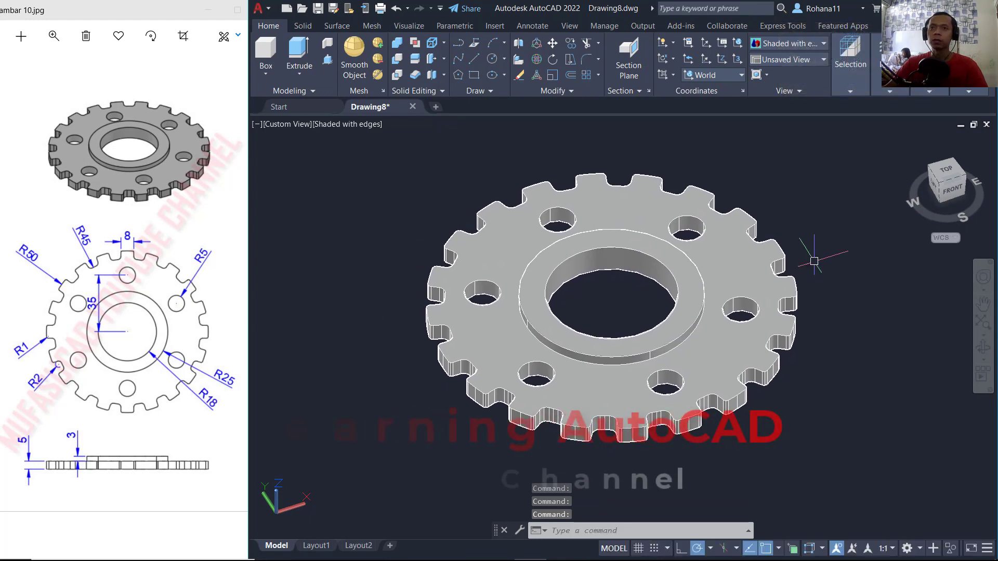